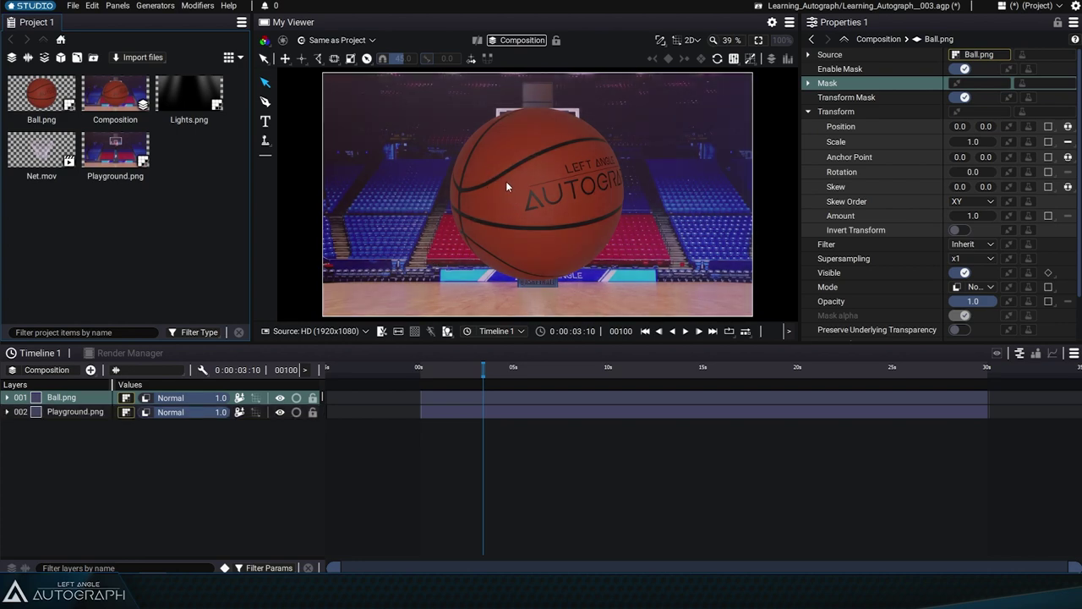
# Try moving the ball layer slightly to the left in the viewer, undo the move and clear the selection
pyautogui.click(560, 189)
pyautogui.moveTo(564, 167); pyautogui.dragTo(541, 172)
pyautogui.hotkey('ctrl', 'z')
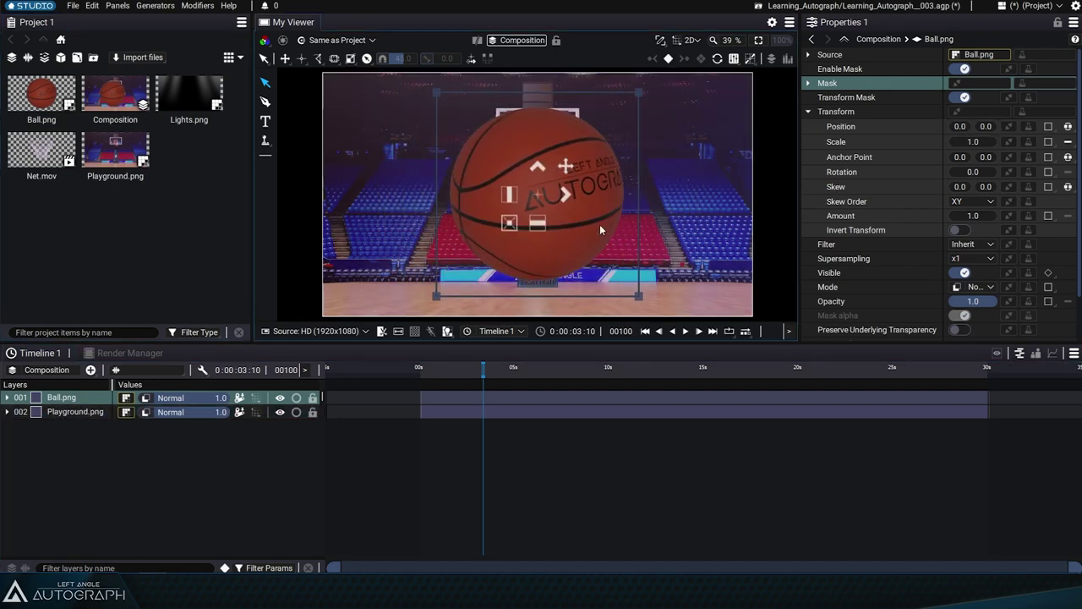
pyautogui.click(387, 409)
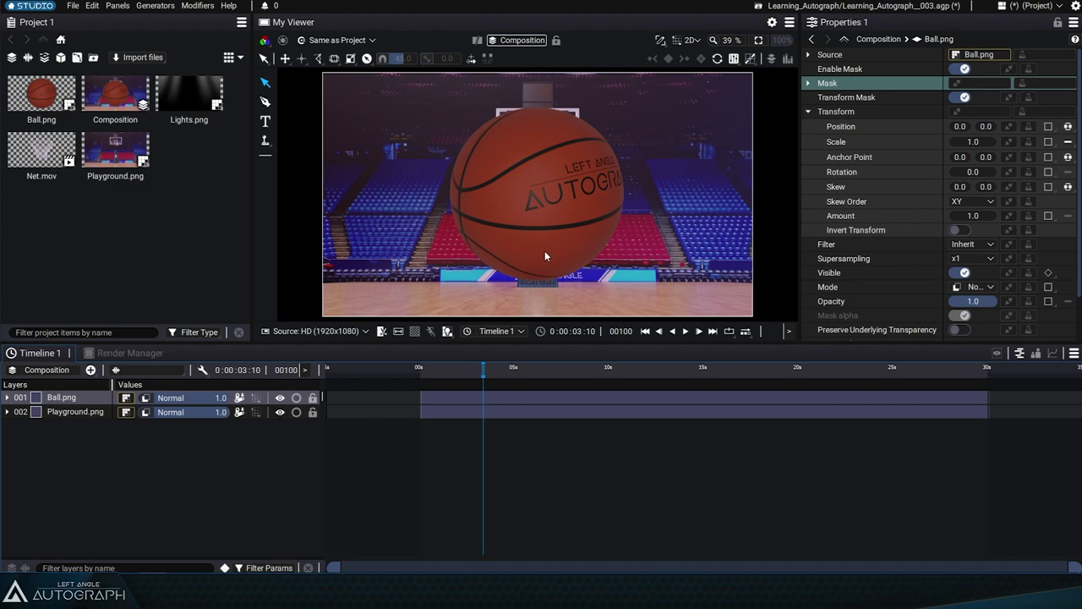
# Open Ball.png from the project in the viewer and display its transparent areas as a checkerboard
pyautogui.doubleClick(25, 97)
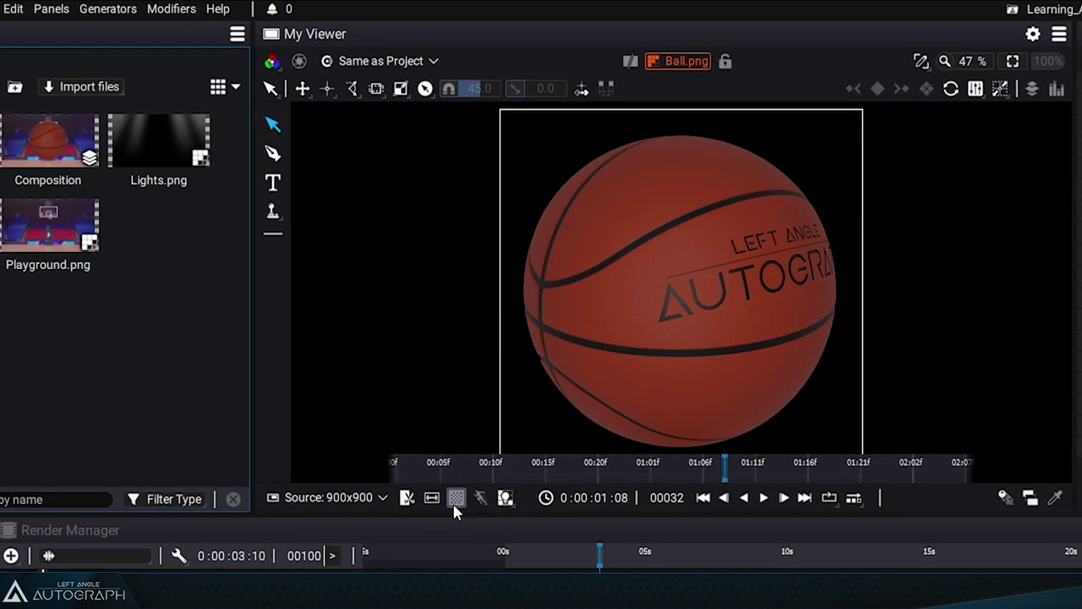
pyautogui.click(429, 432)
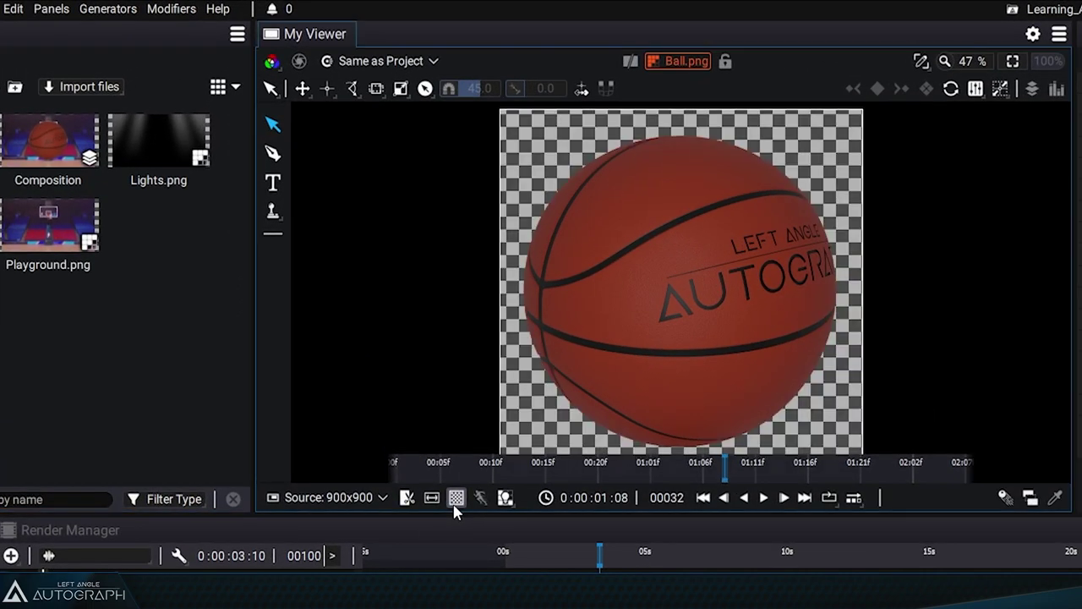
pyautogui.click(454, 505)
pyautogui.click(454, 504)
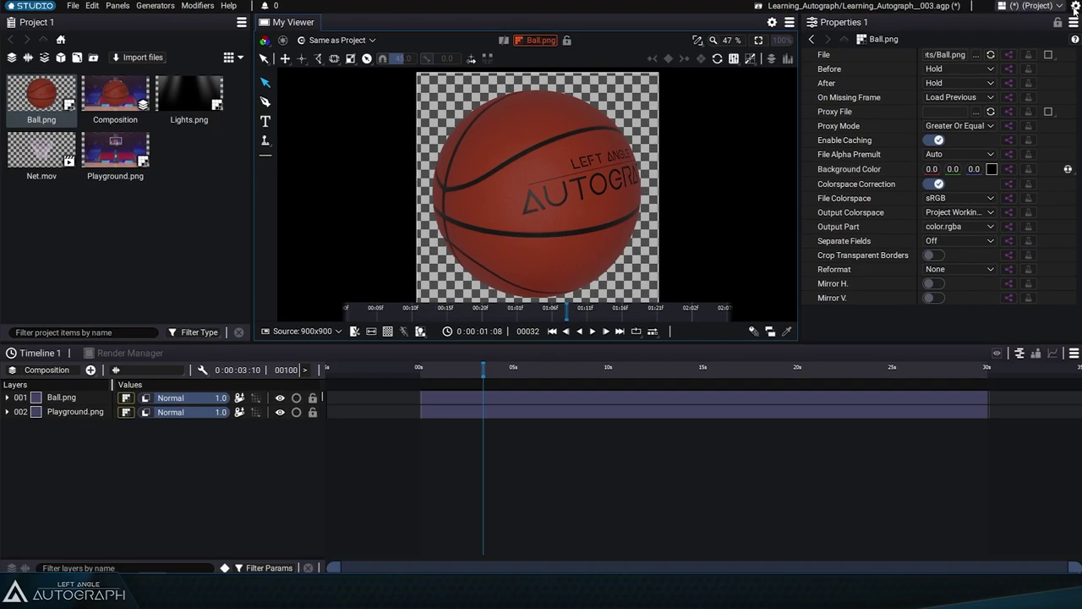
# Examine the viewer checkerboard tile size and colours in the Appearance preferences, and close the preferences
pyautogui.click(1076, 6)
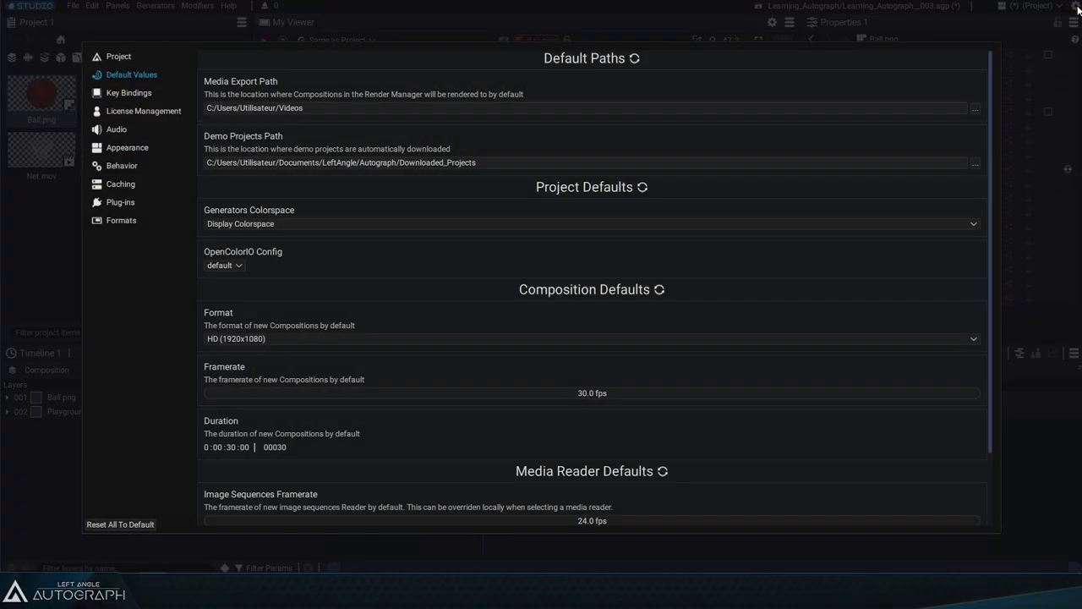
pyautogui.click(127, 149)
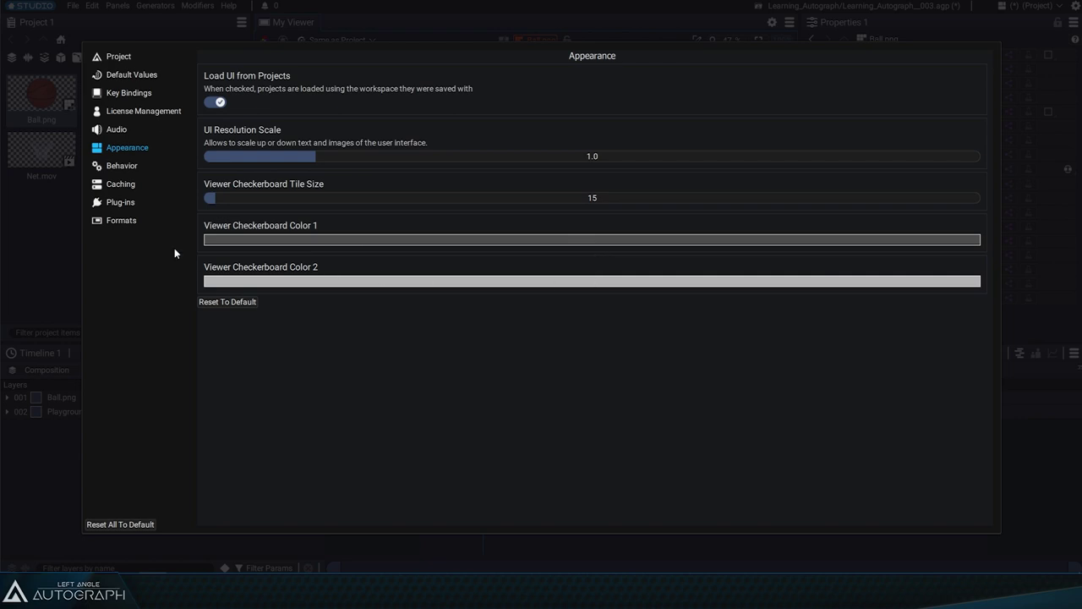
pyautogui.click(56, 238)
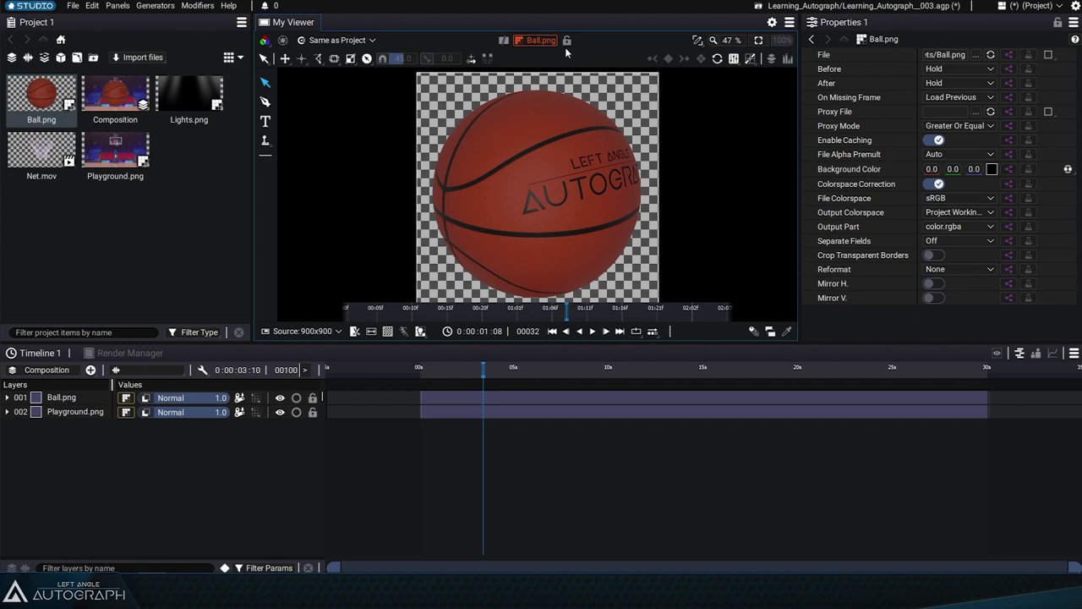
# Return the viewer to the composition and select the Ball.png and Playground.png layers in turn to show their overlays
pyautogui.click(121, 94)
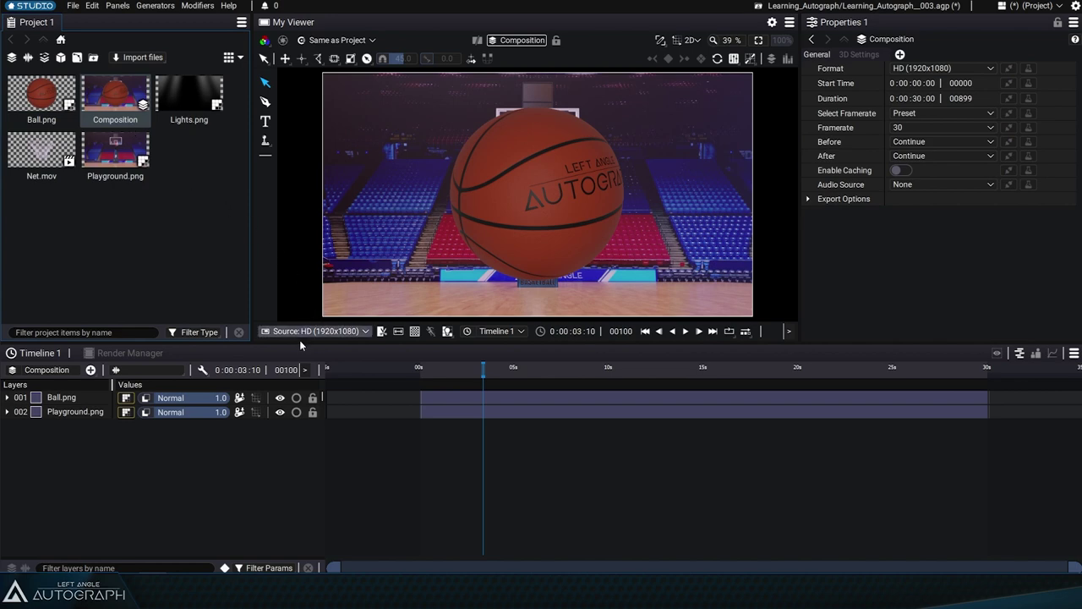
pyautogui.click(64, 399)
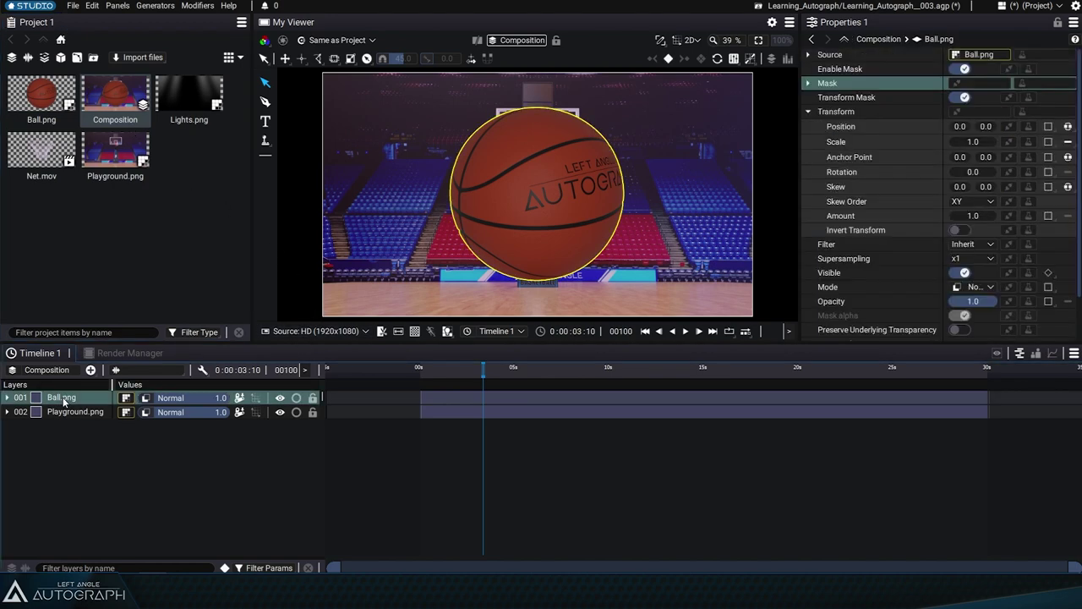
pyautogui.moveTo(347, 242)
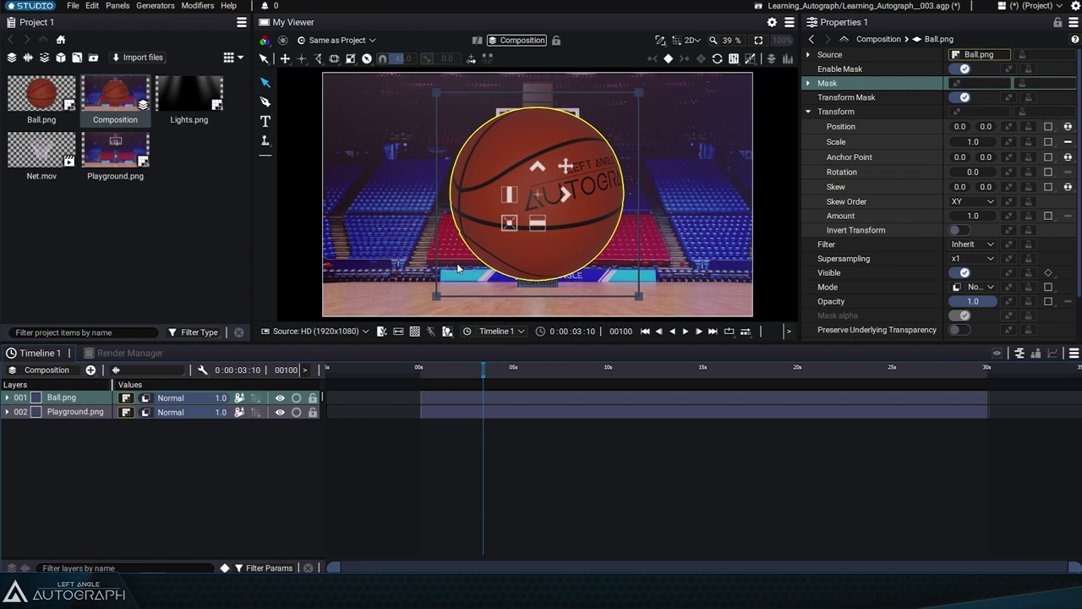
pyautogui.click(544, 423)
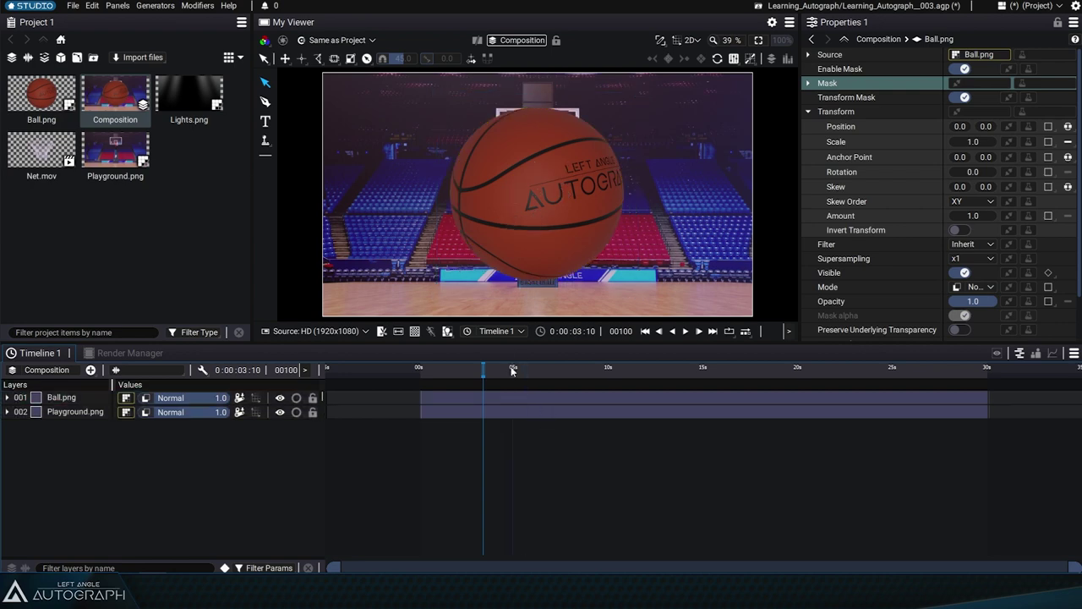
pyautogui.click(477, 271)
pyautogui.moveTo(478, 270)
pyautogui.mouseDown()
pyautogui.moveTo(435, 261)
pyautogui.moveTo(486, 288)
pyautogui.moveTo(490, 258)
pyautogui.moveTo(502, 284)
pyautogui.moveTo(463, 256)
pyautogui.mouseUp()
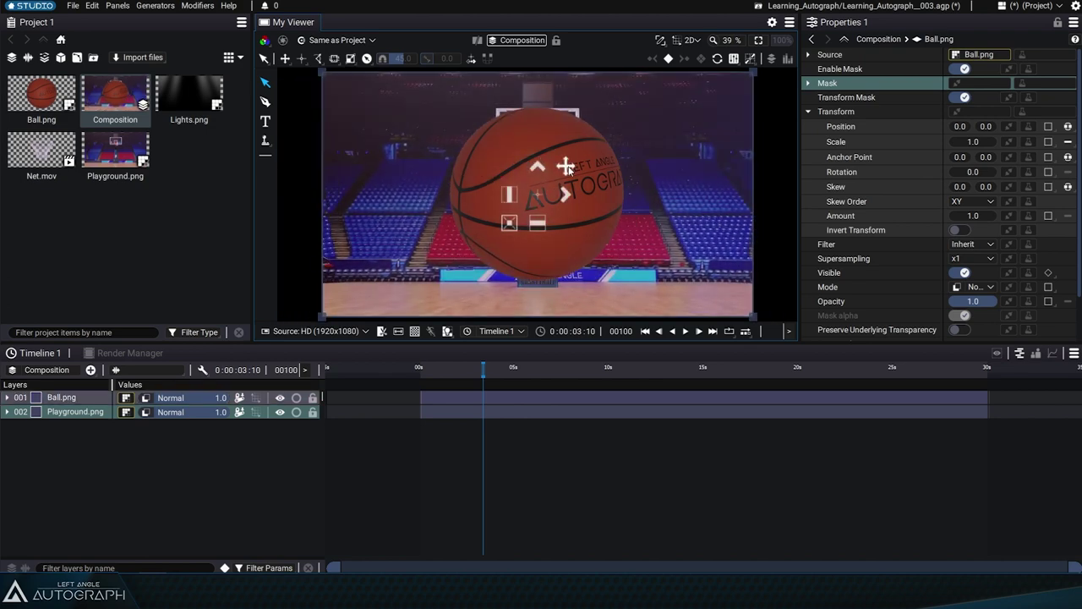
pyautogui.click(515, 424)
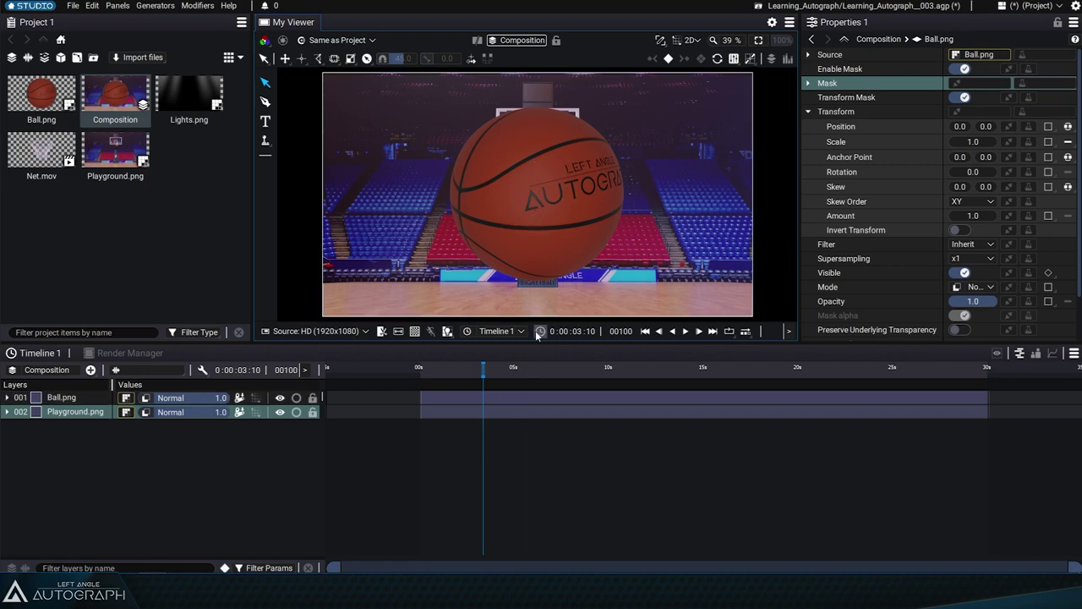
# Move the ball to a position of about -115, 115 and shift the playground background to the left
pyautogui.click(575, 165)
pyautogui.moveTo(575, 165)
pyautogui.mouseDown()
pyautogui.moveTo(535, 133)
pyautogui.moveTo(582, 143)
pyautogui.moveTo(563, 148)
pyautogui.mouseUp()
pyautogui.moveTo(579, 226); pyautogui.dragTo(554, 223)
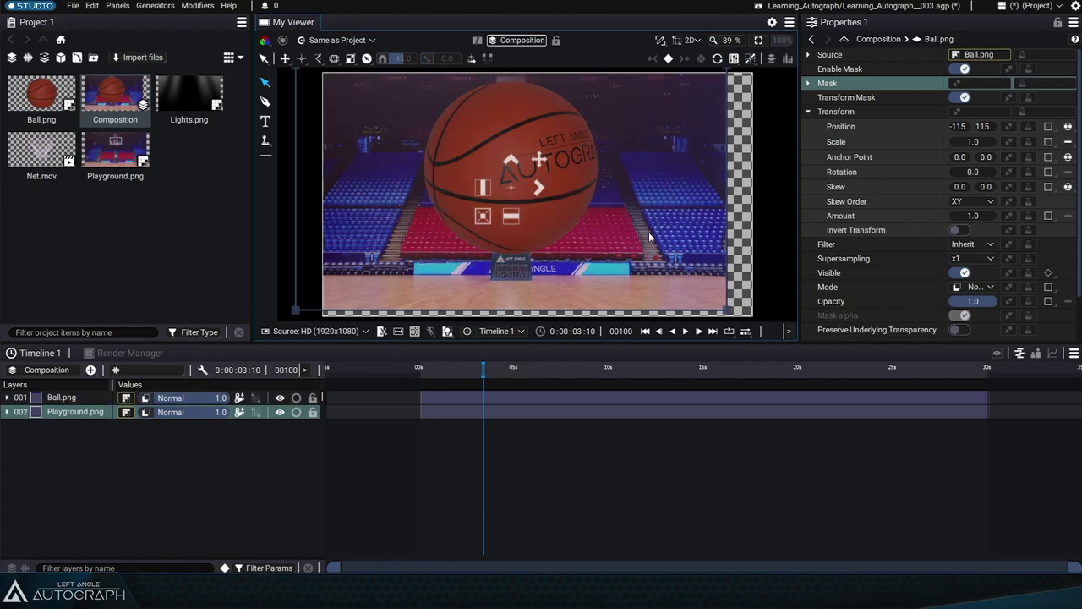
# Disable the 2D selection hint in the viewer's overlay options with the Playground.png layer as the target
pyautogui.click(84, 413)
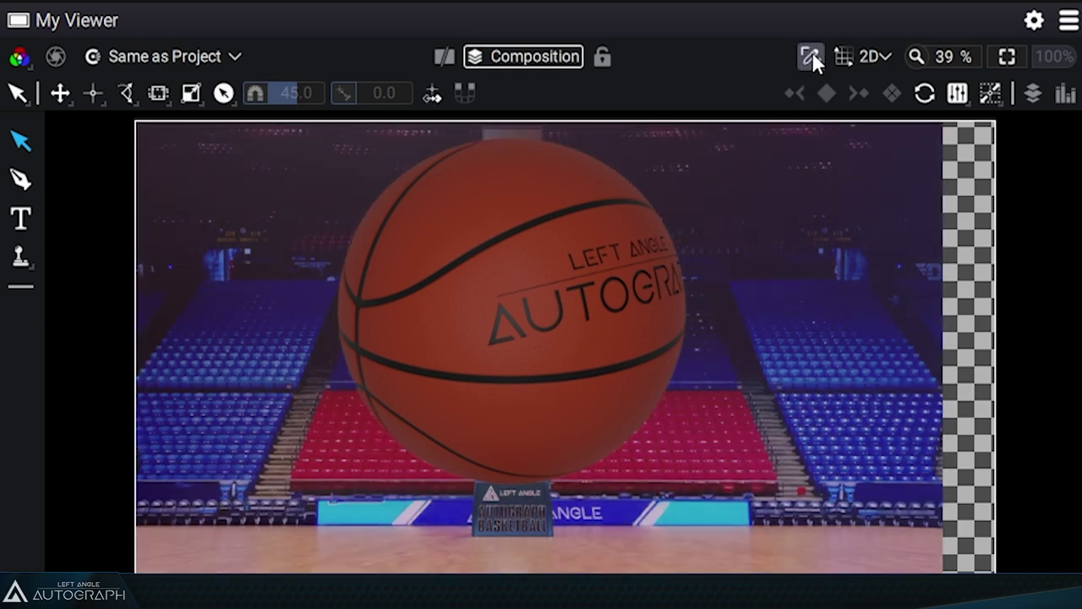
pyautogui.click(815, 56)
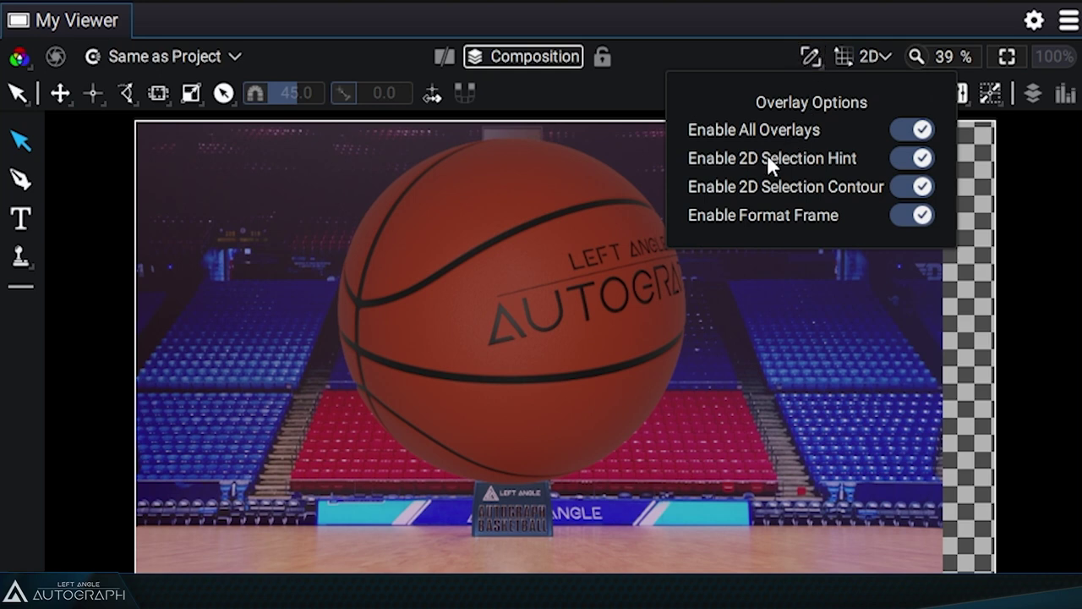
pyautogui.click(919, 159)
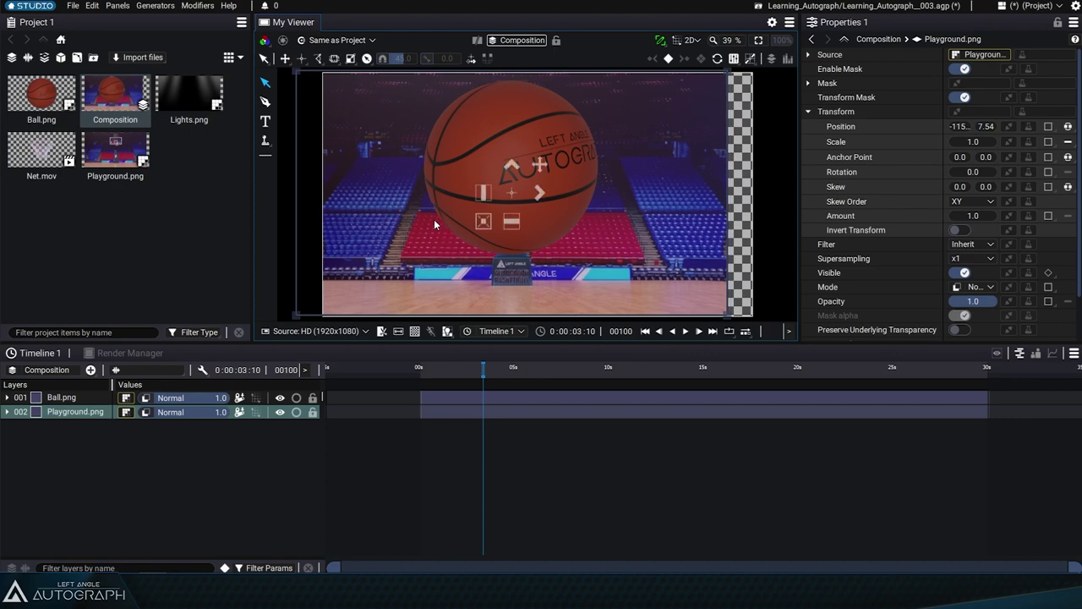
# Select the Ball.png layer and disable the viewer's 2D selection contour overlay
pyautogui.click(61, 398)
pyautogui.moveTo(399, 143)
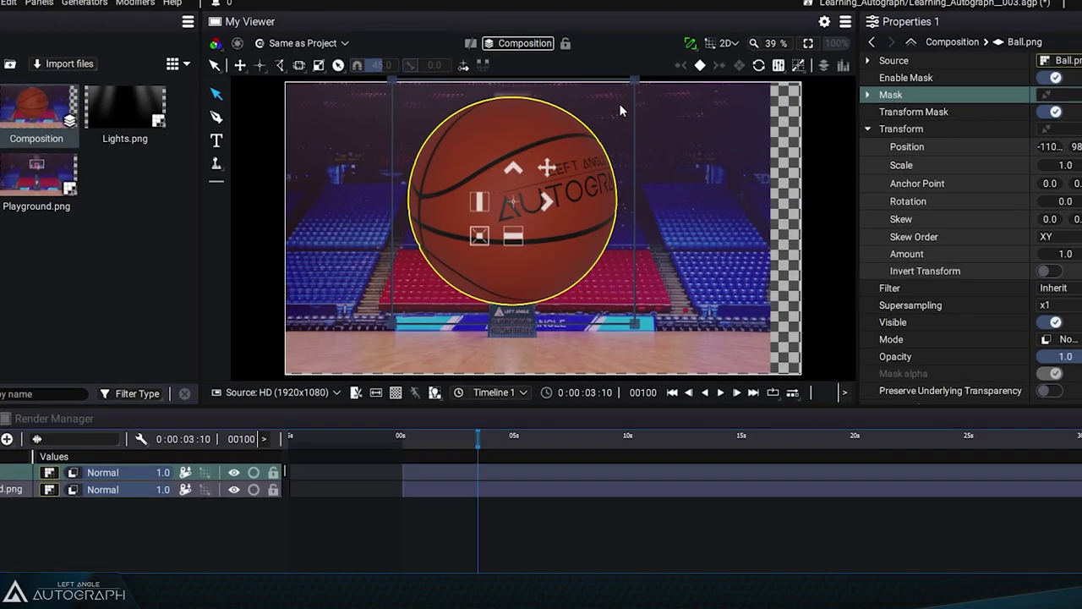
pyautogui.click(661, 40)
pyautogui.rightClick(811, 56)
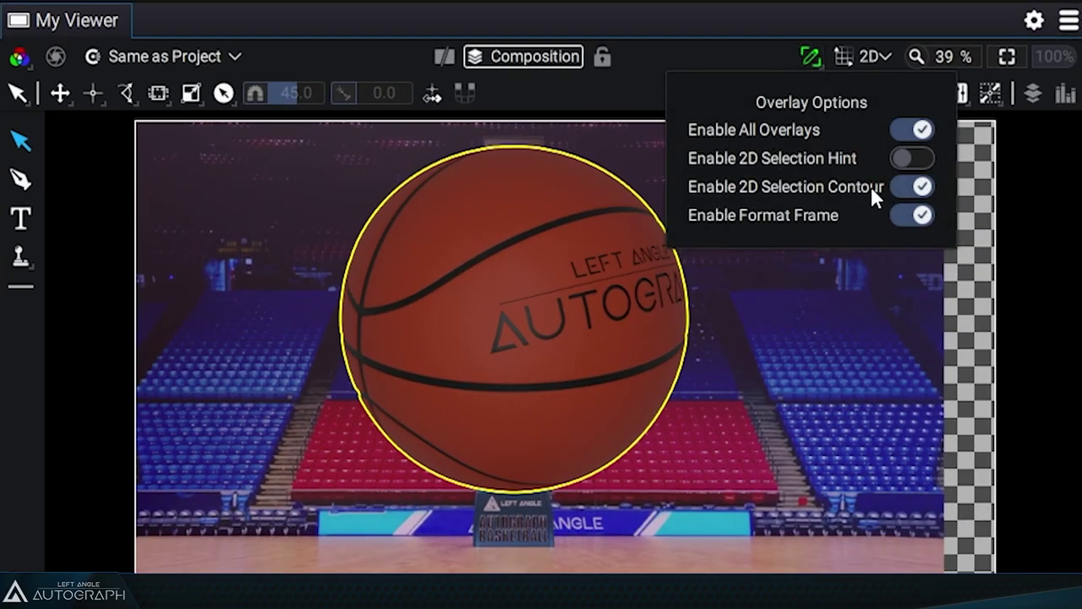
pyautogui.click(911, 187)
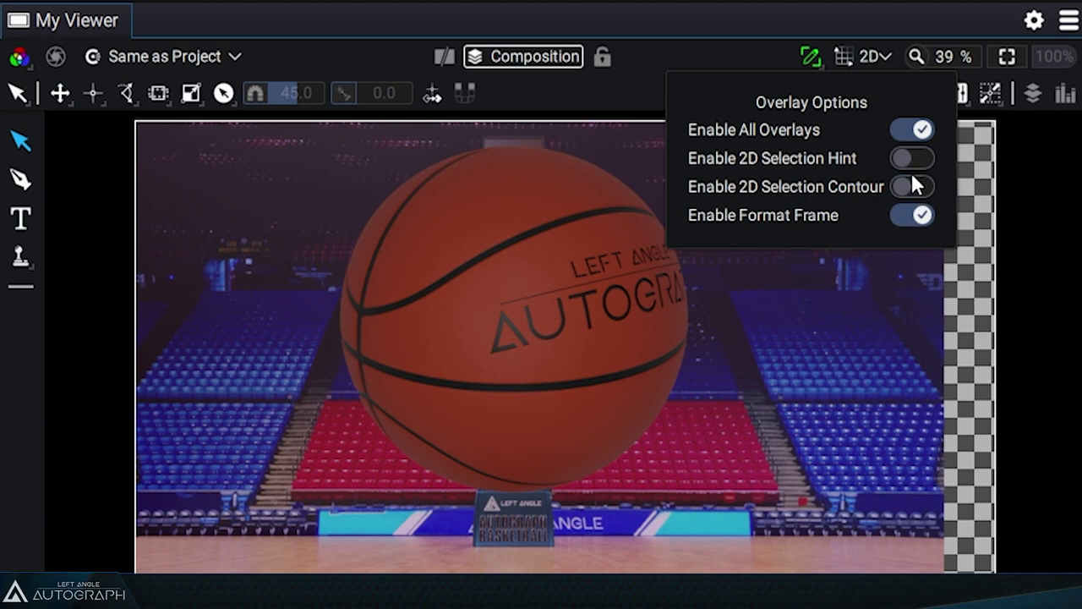
pyautogui.click(1039, 190)
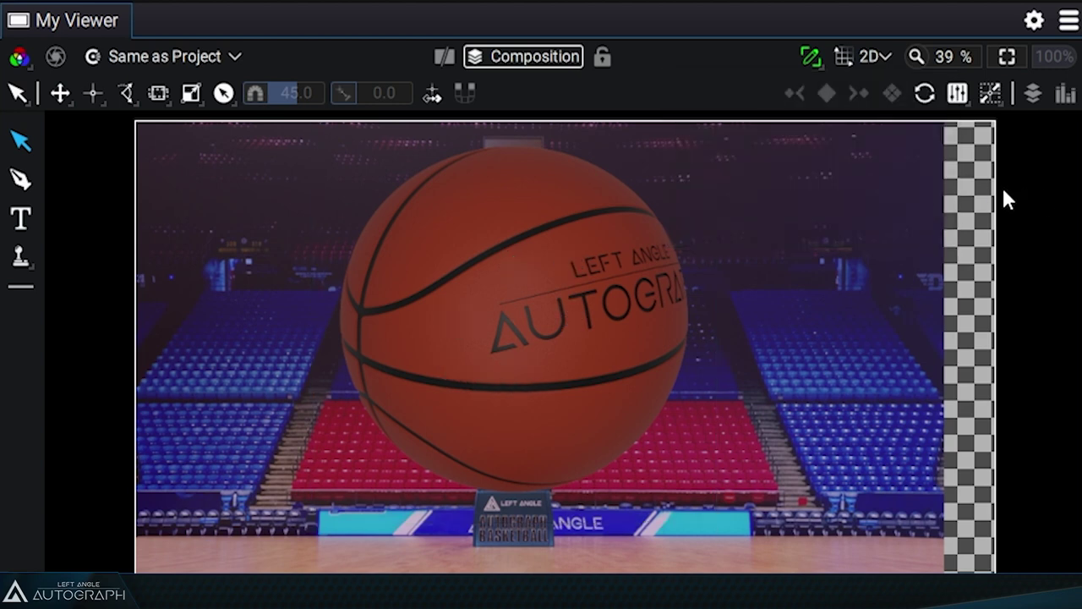
# Re-enable the 2D selection hint and contour overlays, and move the playground background to the right
pyautogui.click(810, 56)
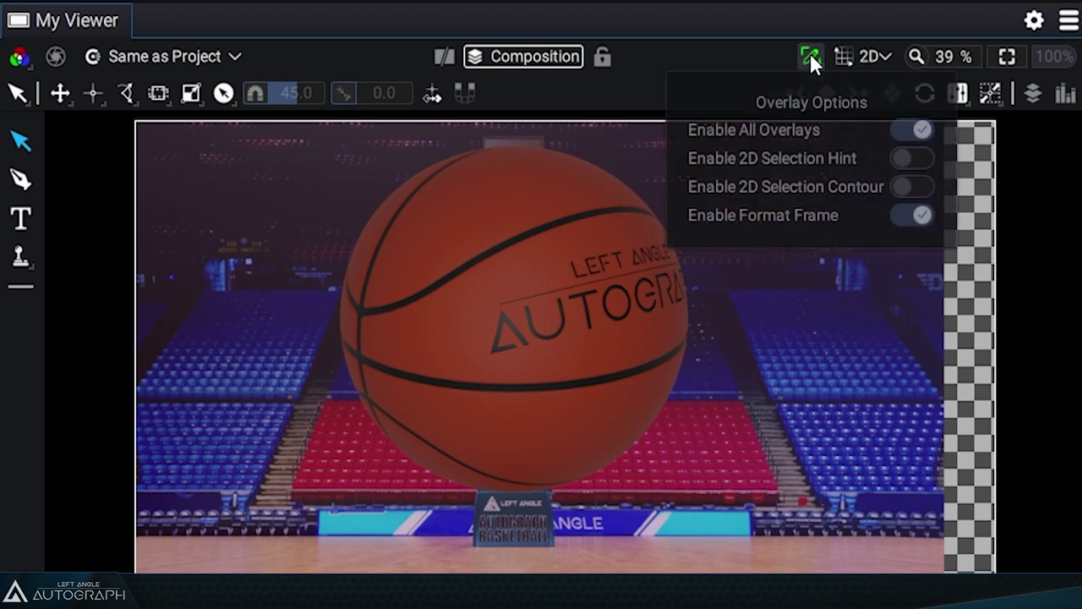
pyautogui.click(919, 161)
pyautogui.click(926, 184)
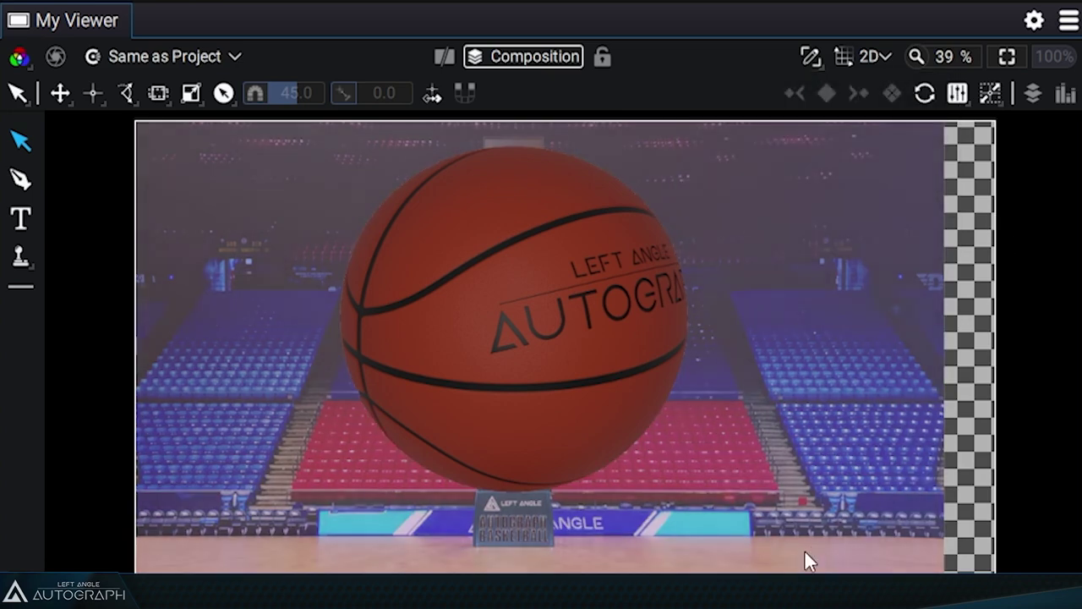
pyautogui.moveTo(816, 536); pyautogui.dragTo(869, 543)
pyautogui.click(1014, 430)
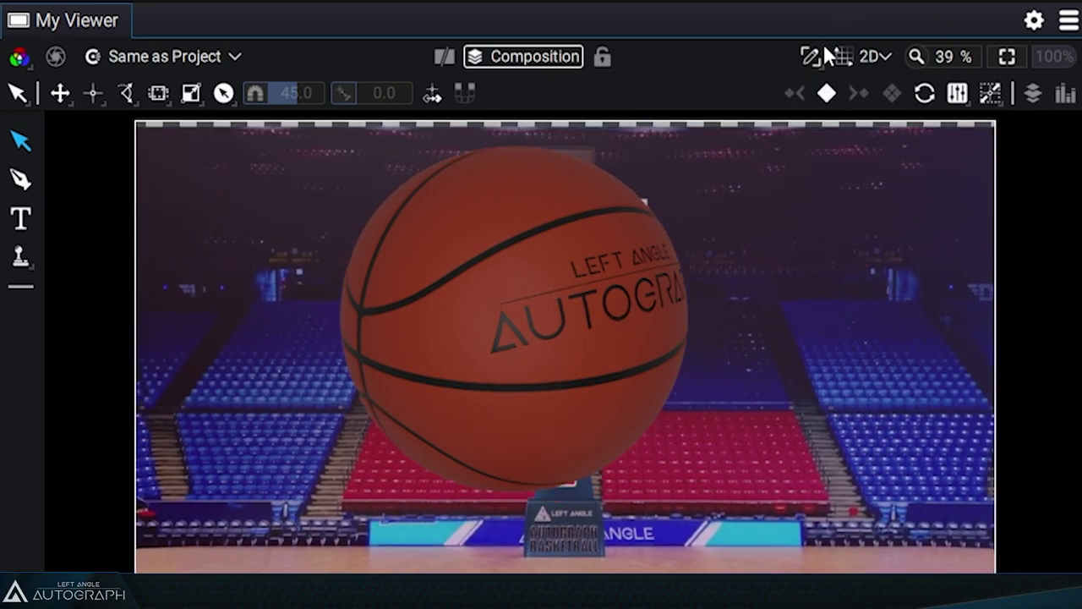
# Disable both the 2D selection hint and the 2D selection contour in the viewer's overlay options
pyautogui.click(811, 54)
pyautogui.click(923, 159)
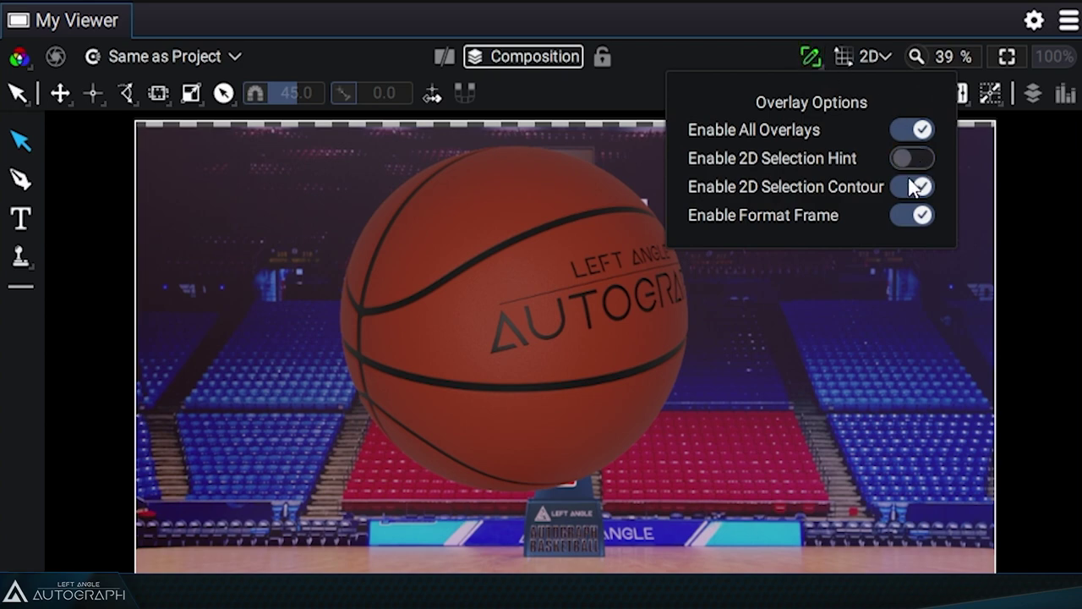
pyautogui.click(922, 184)
pyautogui.click(1026, 261)
# Reposition the playground and ball layers in the viewer, placing the ball at about -83, 58
pyautogui.moveTo(617, 297)
pyautogui.mouseDown()
pyautogui.moveTo(647, 309)
pyautogui.moveTo(618, 280)
pyautogui.mouseUp()
pyautogui.moveTo(761, 317); pyautogui.dragTo(725, 290)
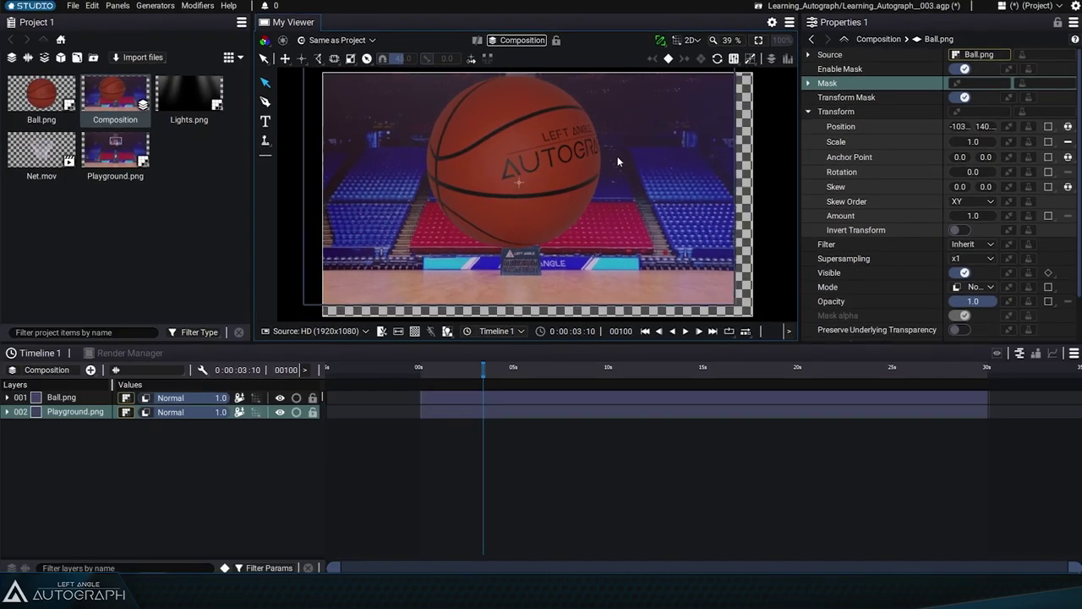
pyautogui.moveTo(617, 157); pyautogui.dragTo(639, 166)
pyautogui.moveTo(568, 164); pyautogui.dragTo(592, 164)
pyautogui.moveTo(522, 121); pyautogui.dragTo(548, 132)
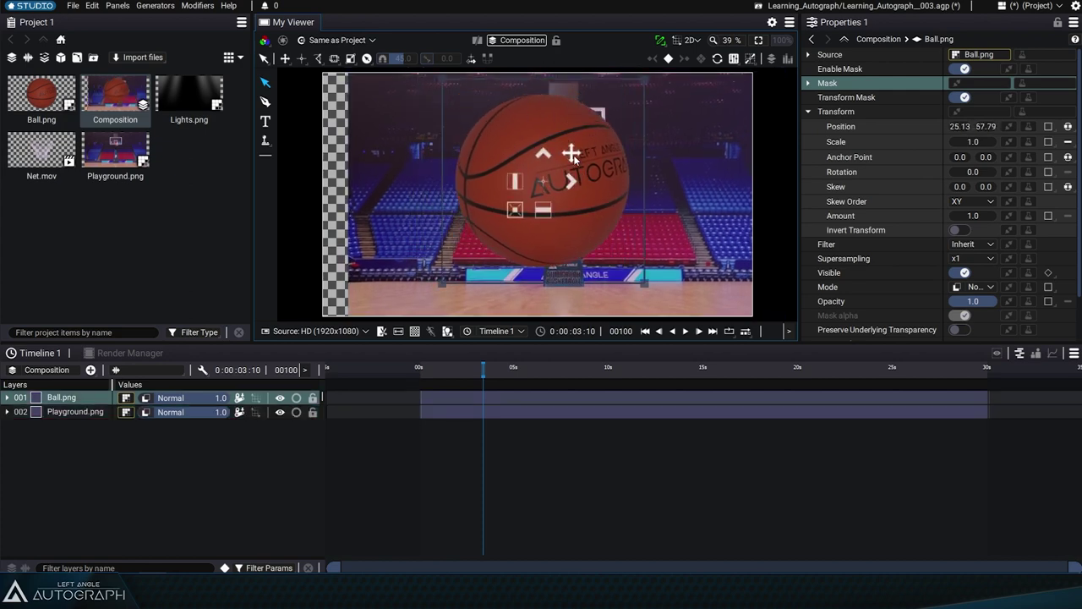
pyautogui.moveTo(571, 153); pyautogui.dragTo(548, 152)
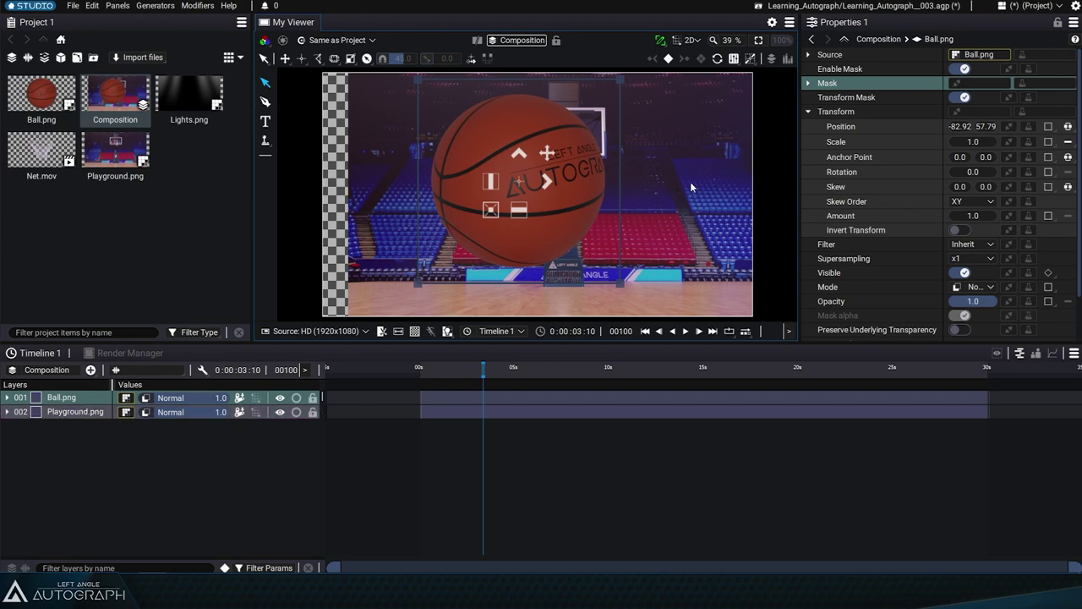
pyautogui.moveTo(686, 177); pyautogui.dragTo(651, 179)
# Reset the Playground.png layer's transform, move the layer up and left twice, reset it again and deselect it
pyautogui.click(68, 415)
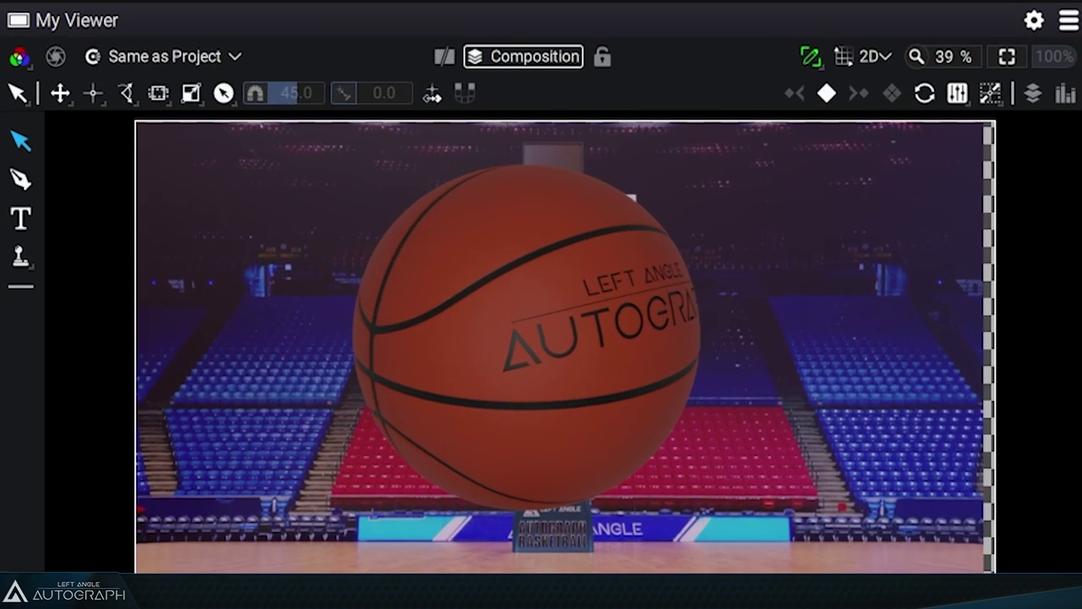
pyautogui.click(926, 95)
pyautogui.moveTo(806, 319); pyautogui.dragTo(786, 299)
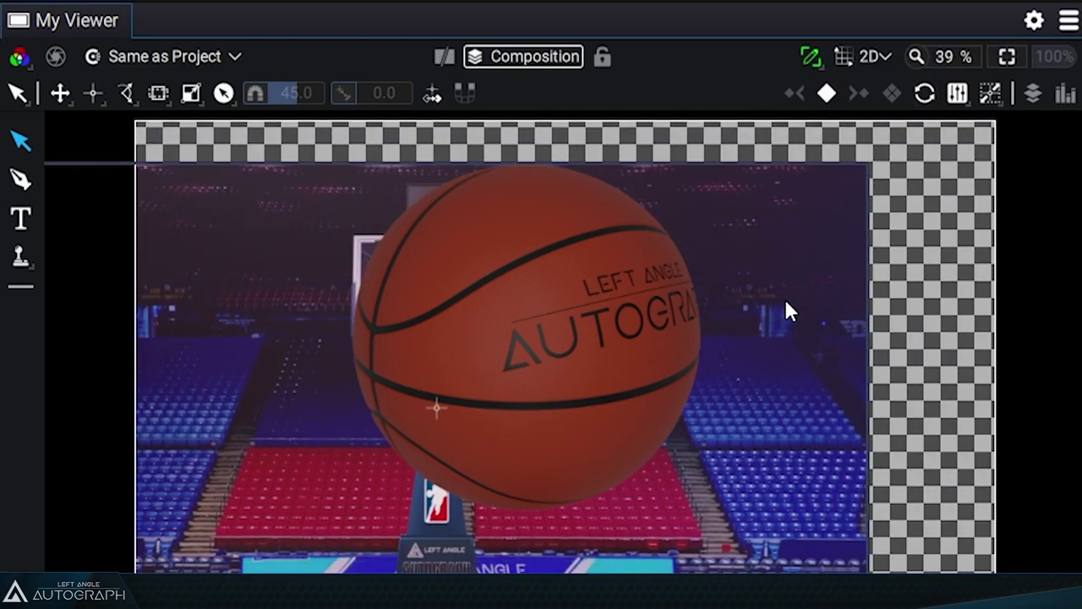
pyautogui.moveTo(830, 192); pyautogui.dragTo(806, 172)
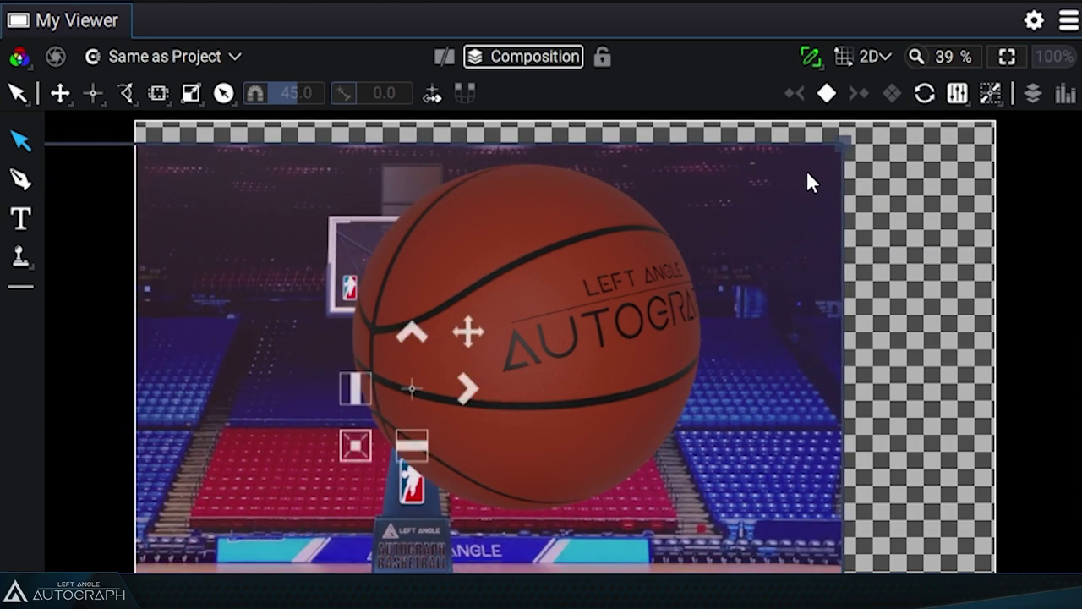
pyautogui.click(934, 93)
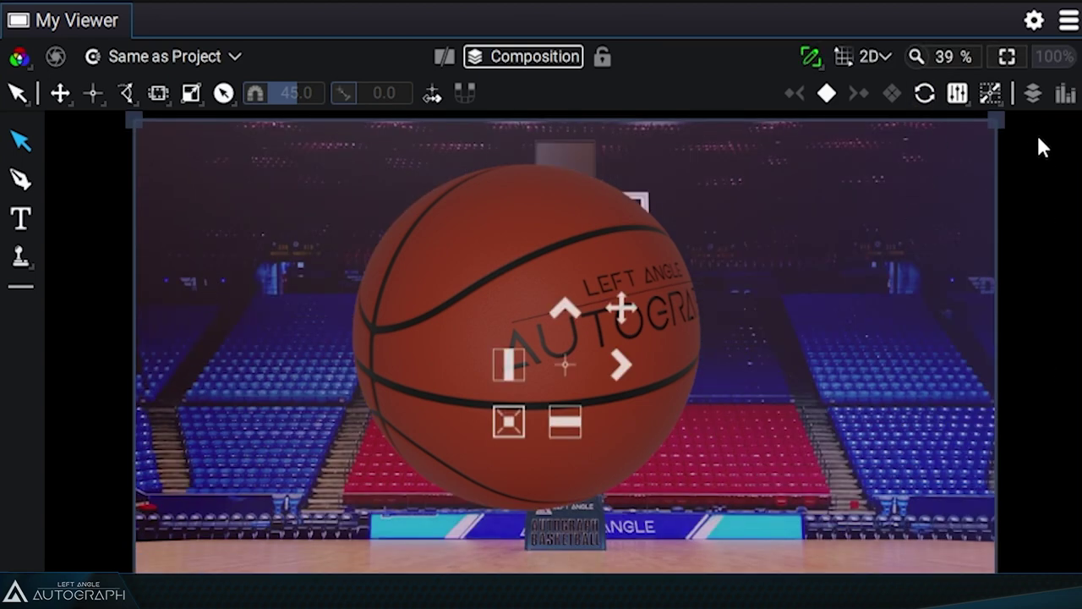
pyautogui.click(100, 163)
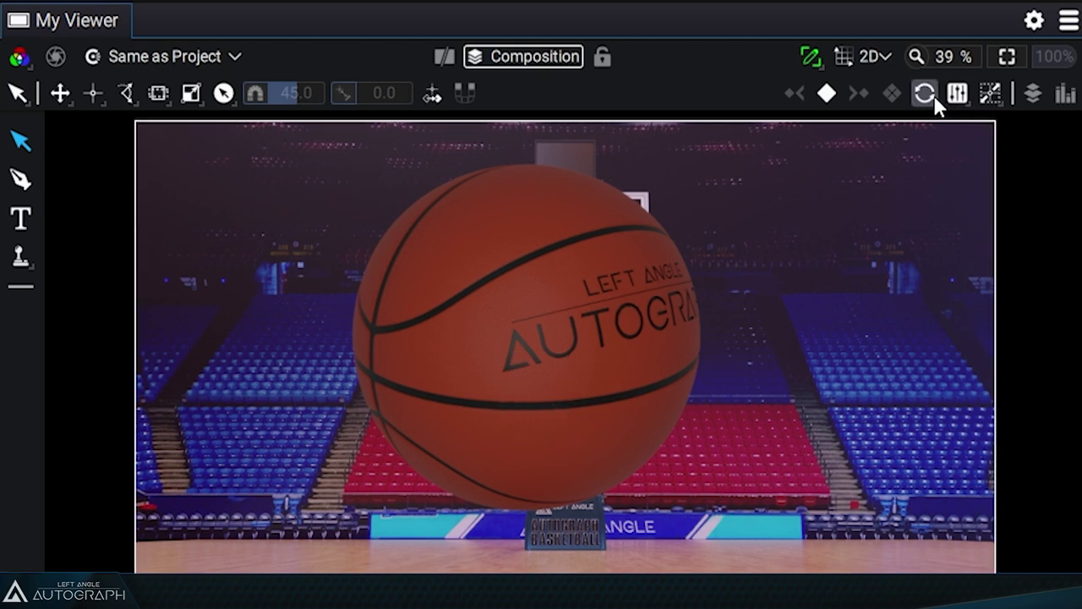
# Move, shrink and rotate the playground layer in the viewer, and reset only its Position X and Position Y
pyautogui.click(960, 98)
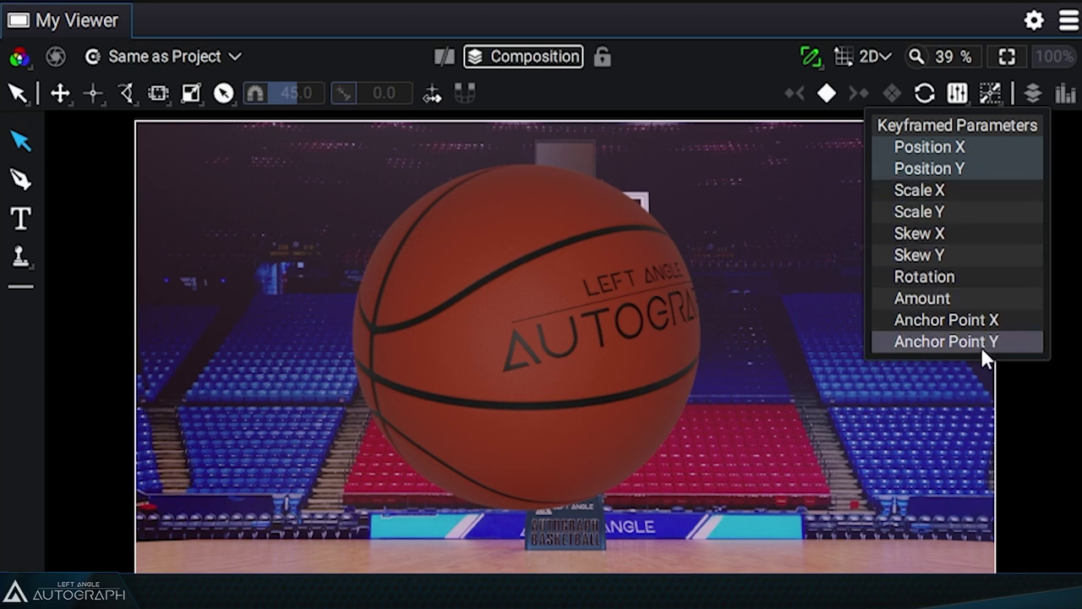
pyautogui.click(956, 166)
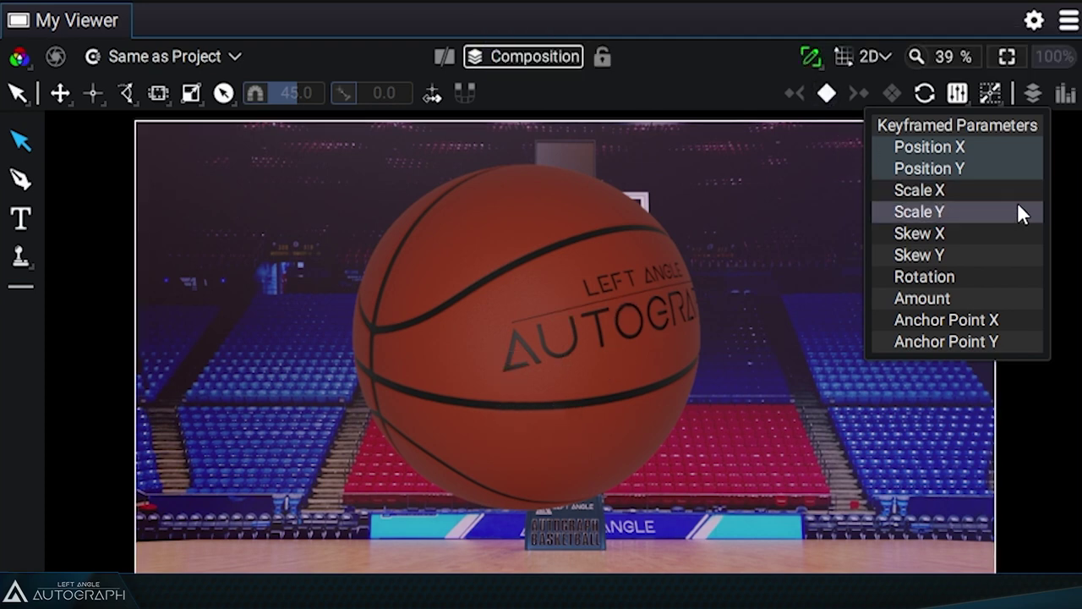
pyautogui.moveTo(826, 228)
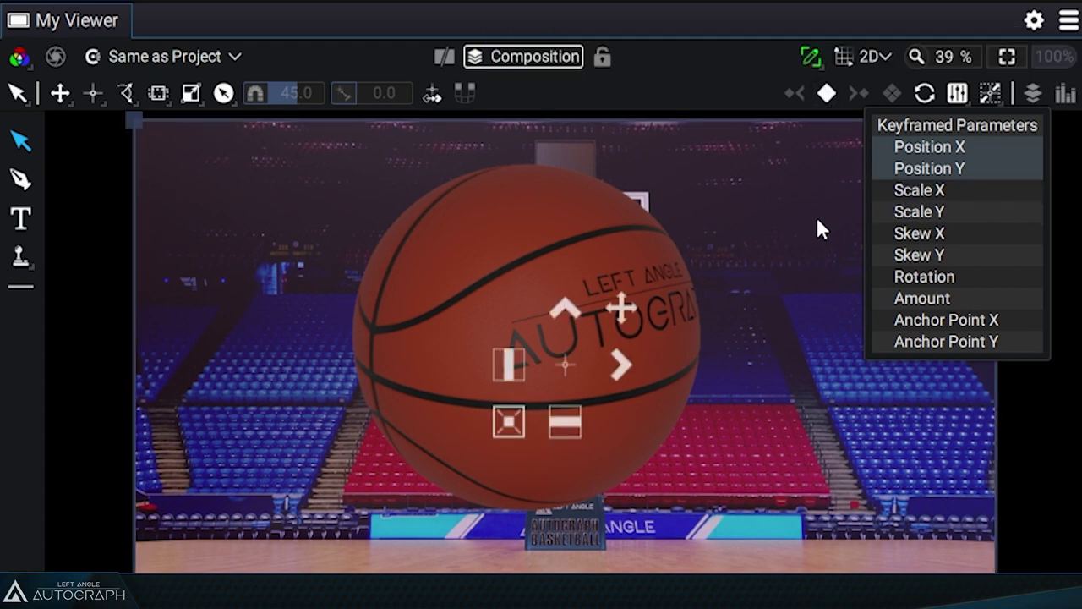
pyautogui.moveTo(817, 218); pyautogui.dragTo(858, 214)
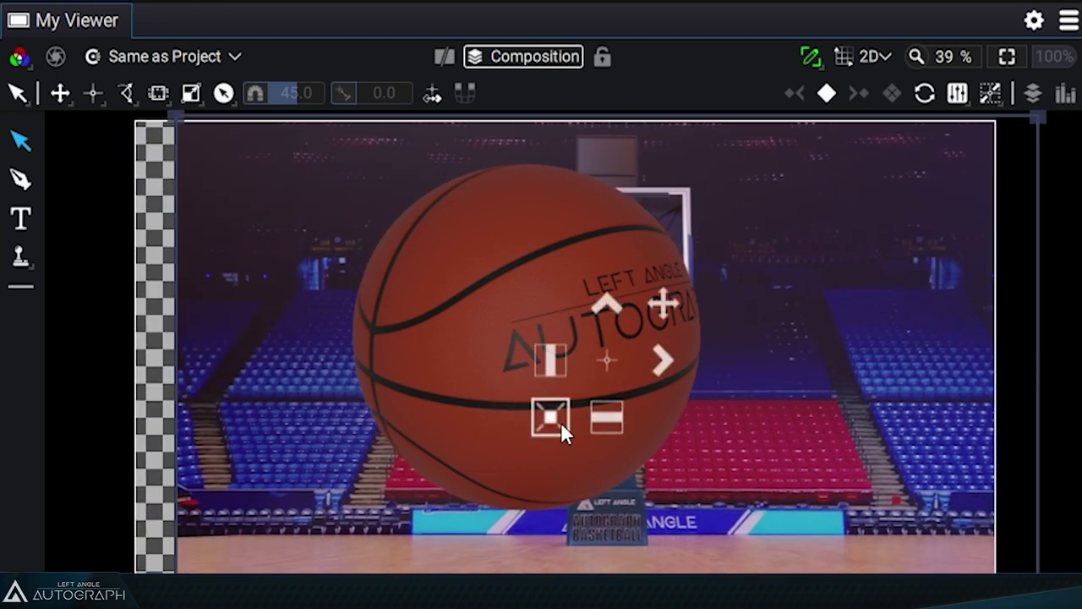
pyautogui.moveTo(560, 422); pyautogui.dragTo(592, 393)
pyautogui.moveTo(626, 357); pyautogui.dragTo(803, 222)
pyautogui.moveTo(767, 299); pyautogui.dragTo(752, 266)
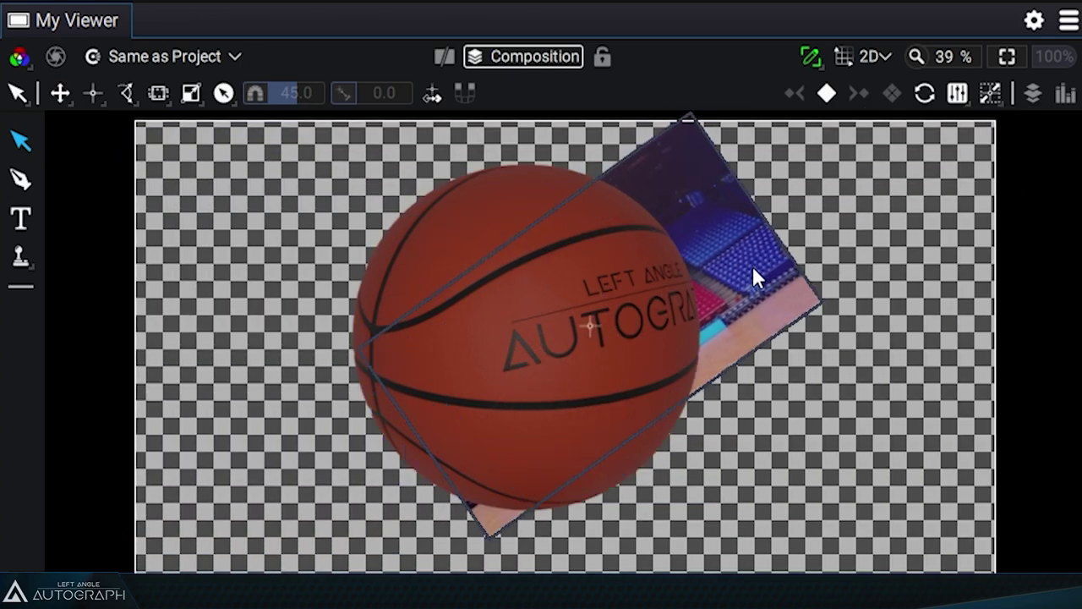
pyautogui.click(927, 95)
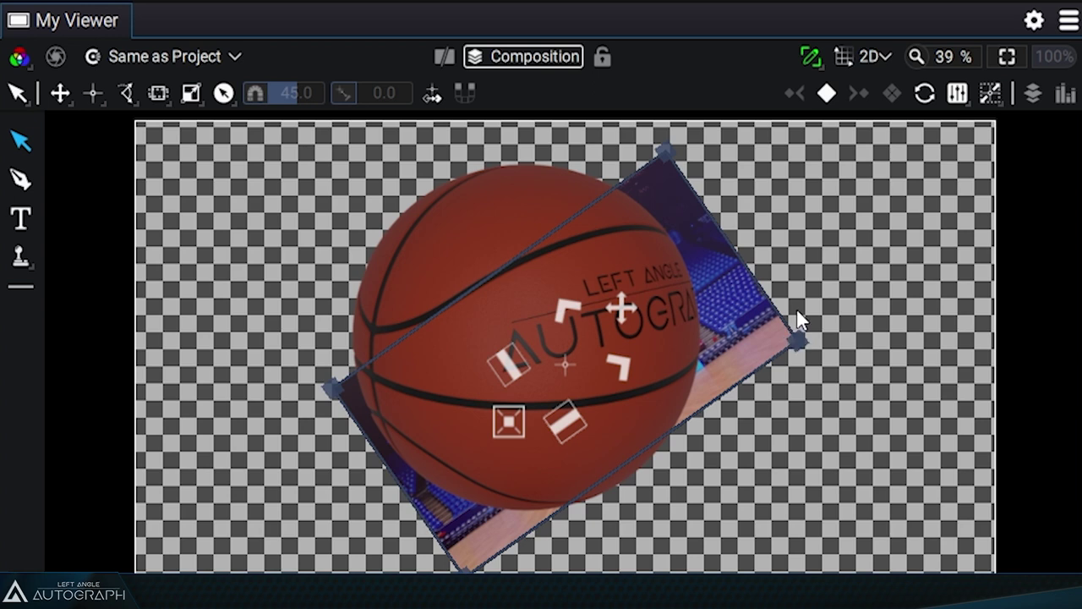
# Add Scale X, Scale Y and Rotation to the parameters affected by the reset, and reset the playground layer's transform
pyautogui.click(957, 93)
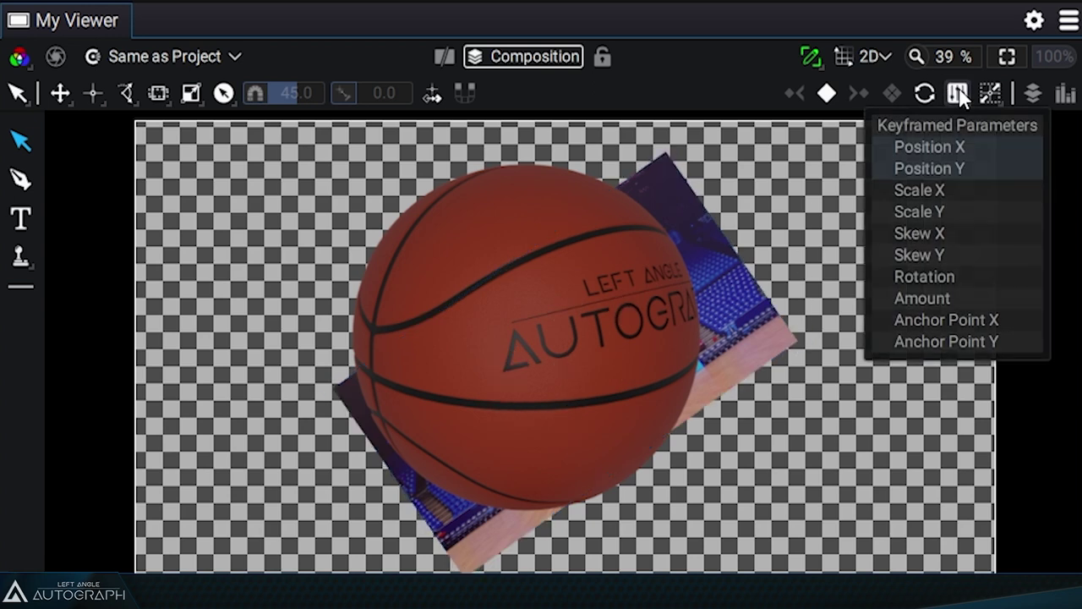
pyautogui.keyDown('ctrl'); pyautogui.click(953, 189); pyautogui.keyUp('ctrl')
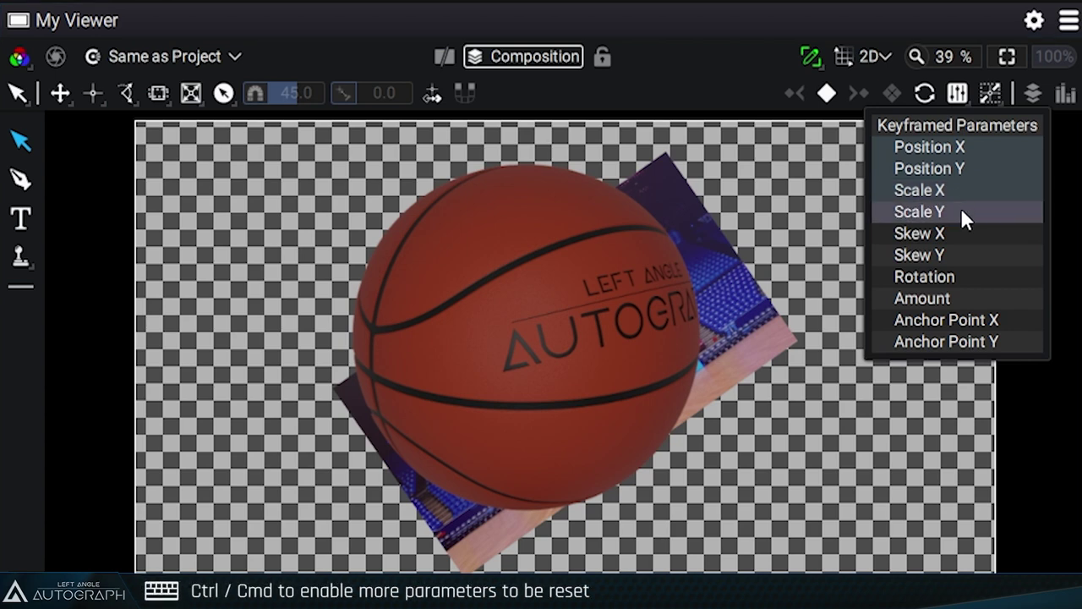
pyautogui.keyDown('ctrl'); pyautogui.click(962, 213); pyautogui.keyUp('ctrl')
pyautogui.keyDown('ctrl'); pyautogui.click(961, 277); pyautogui.keyUp('ctrl')
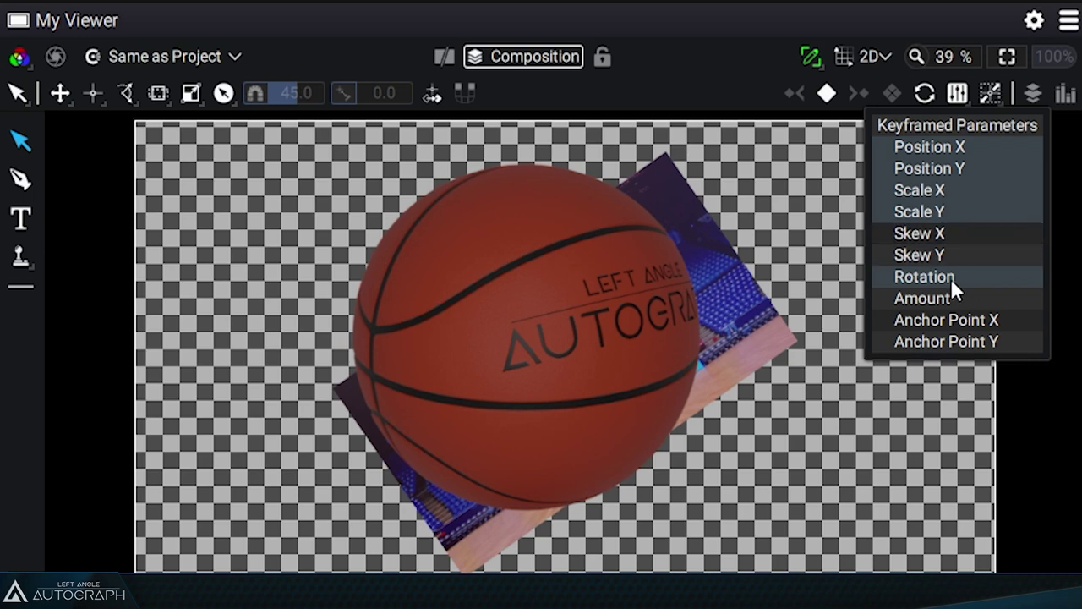
pyautogui.click(1029, 408)
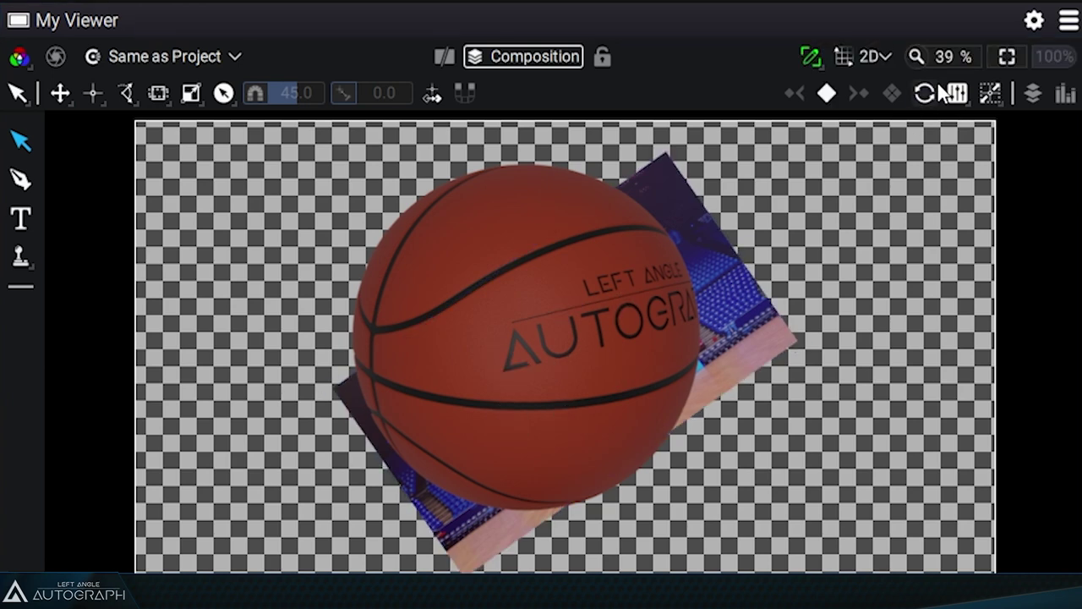
pyautogui.click(928, 93)
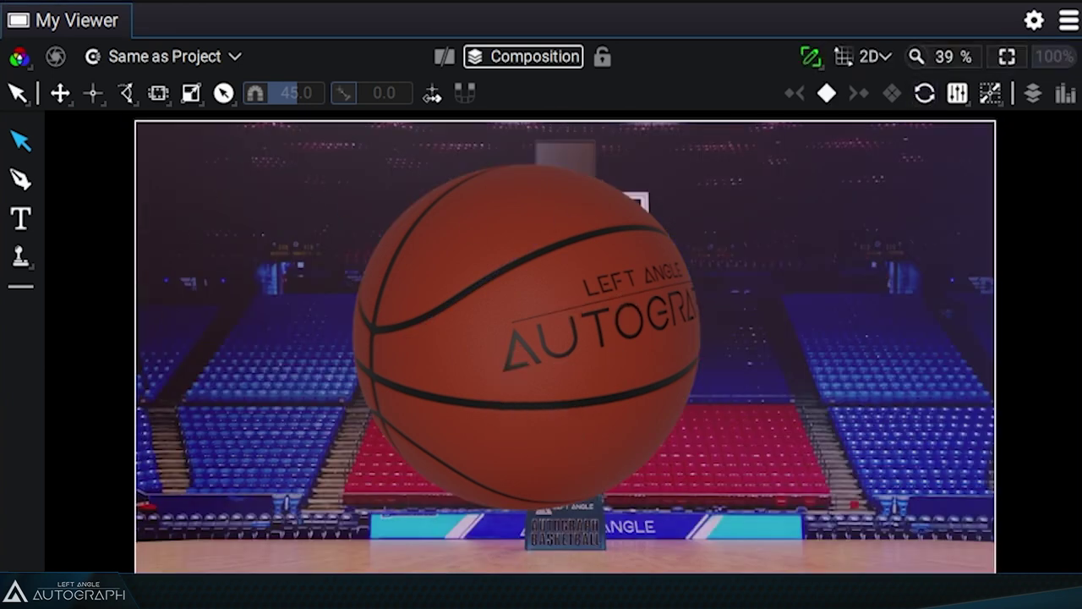
# Move the Ball.png layer to about -301, 75, reset its position to the origin, and deselect it
pyautogui.click(956, 94)
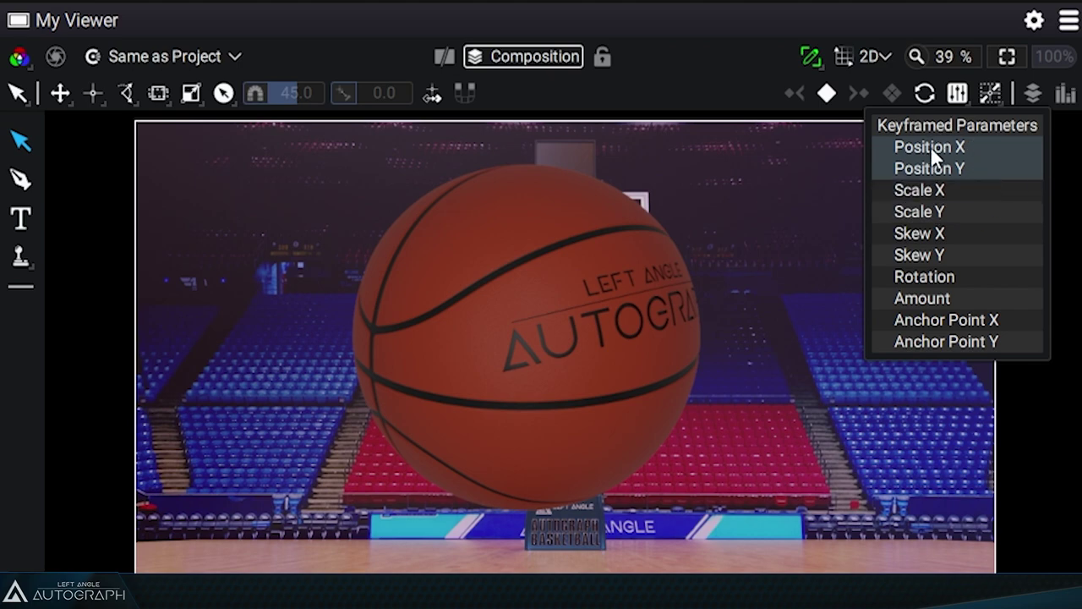
pyautogui.click(956, 95)
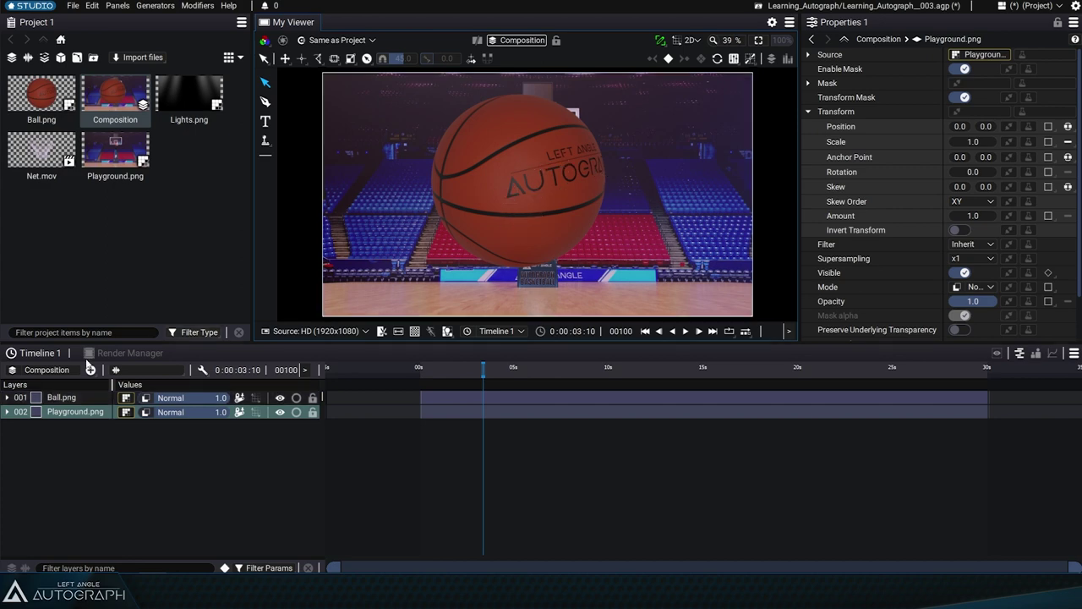
pyautogui.click(56, 399)
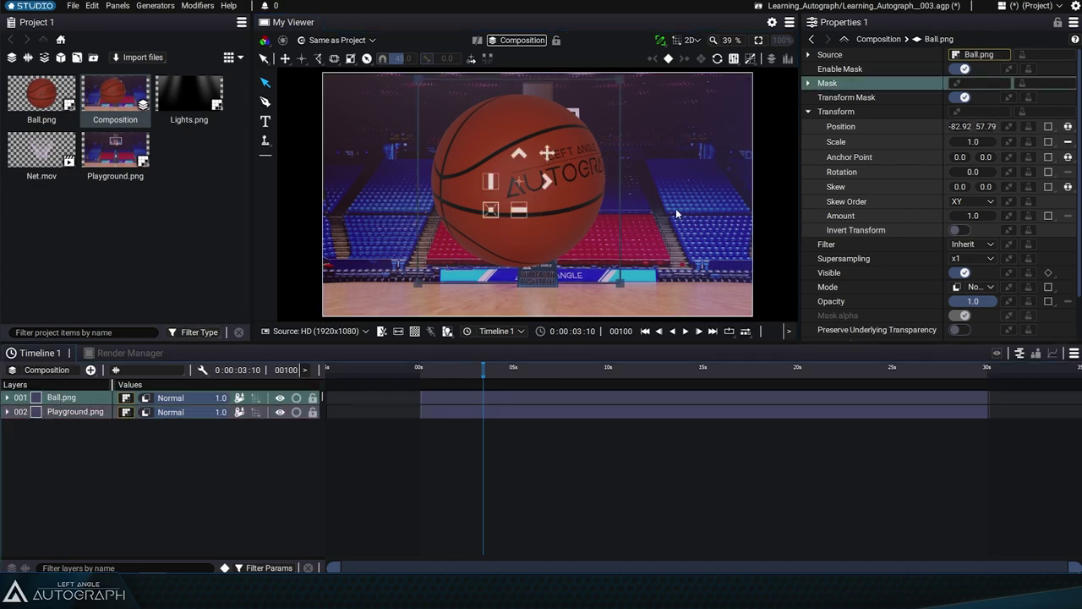
pyautogui.moveTo(585, 152); pyautogui.dragTo(537, 145)
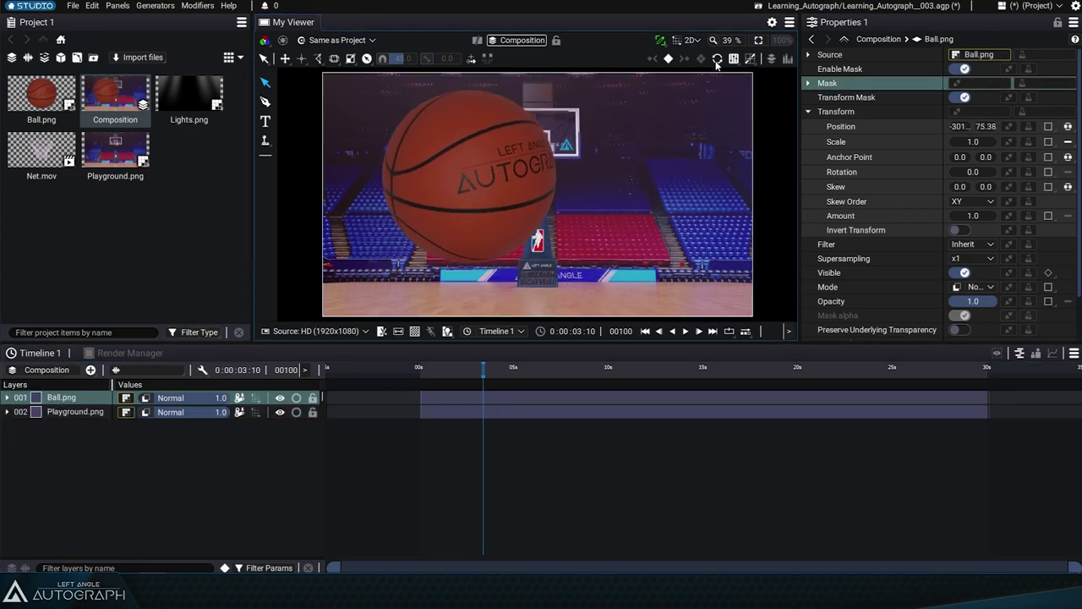
pyautogui.click(717, 59)
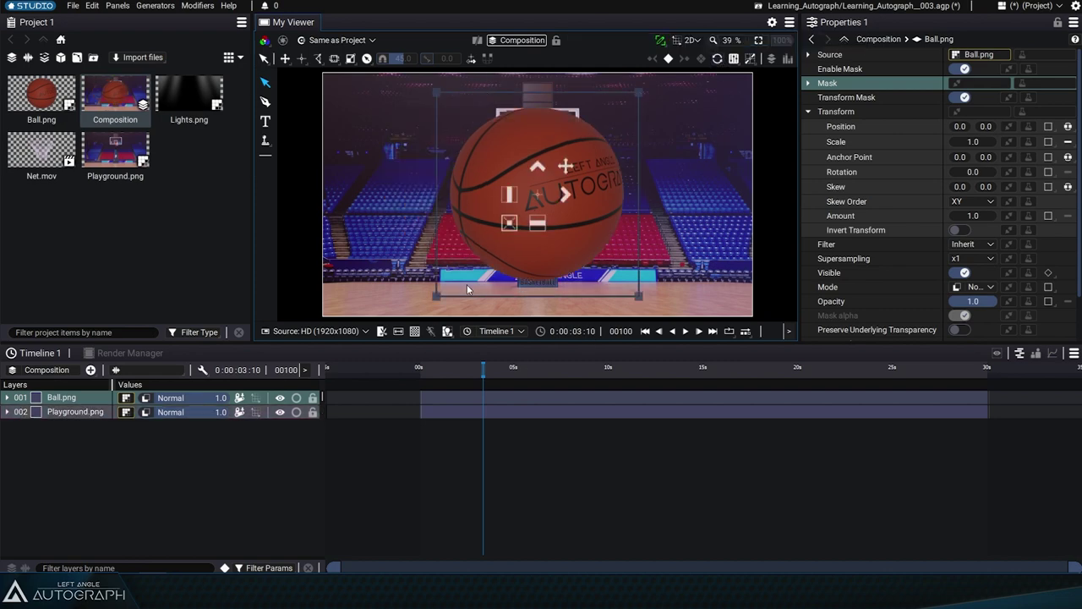
pyautogui.click(530, 439)
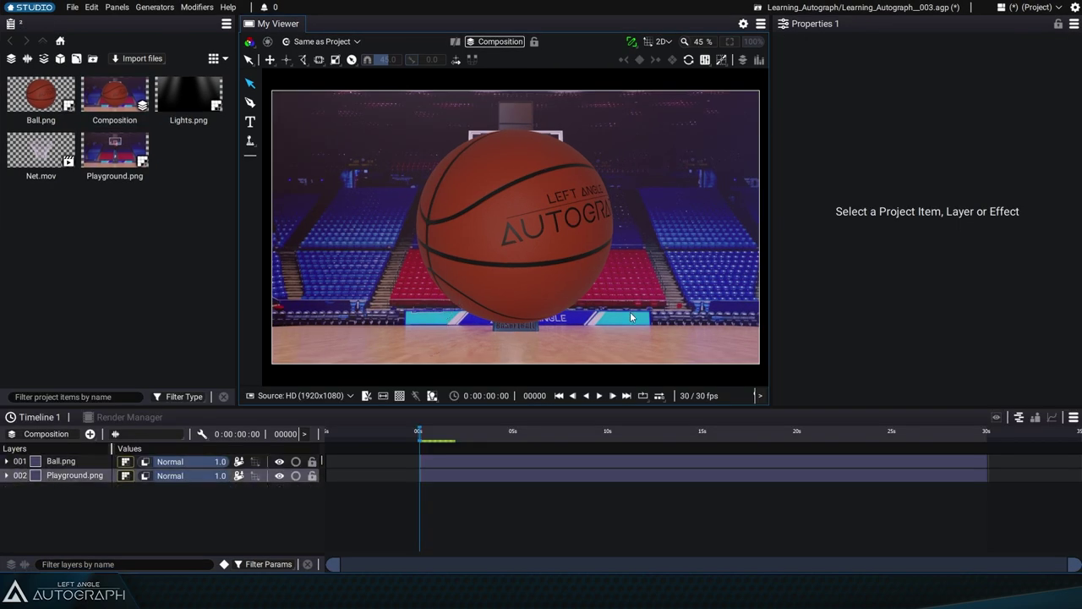
# Alternately select the Ball.png and Playground.png layers in the viewer by picking inside and just outside the ball's edge
pyautogui.click(590, 270)
pyautogui.click(597, 266)
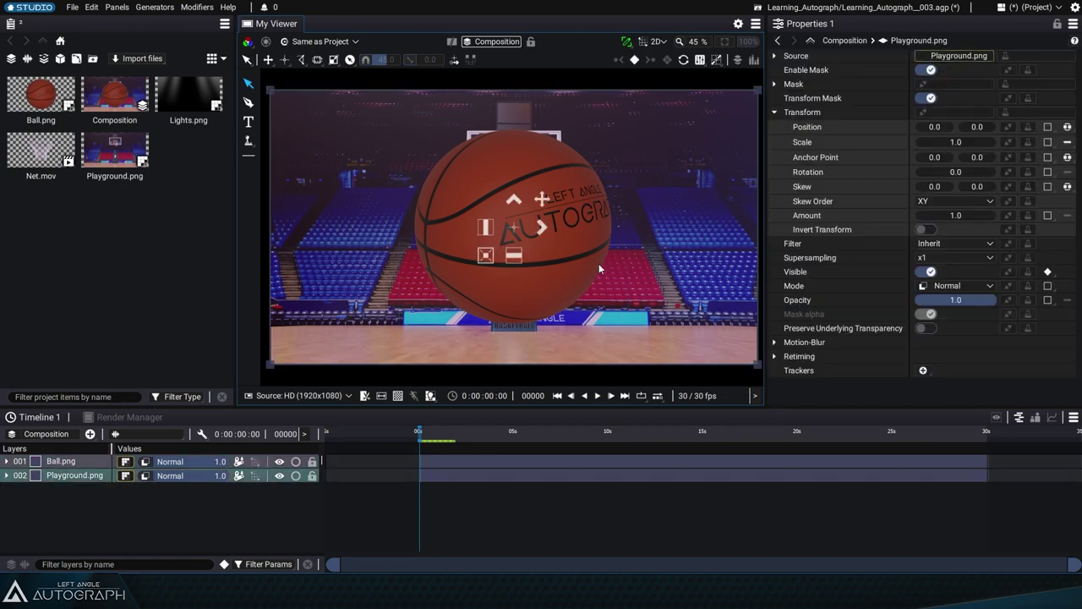
pyautogui.click(584, 268)
pyautogui.click(634, 263)
pyautogui.click(596, 260)
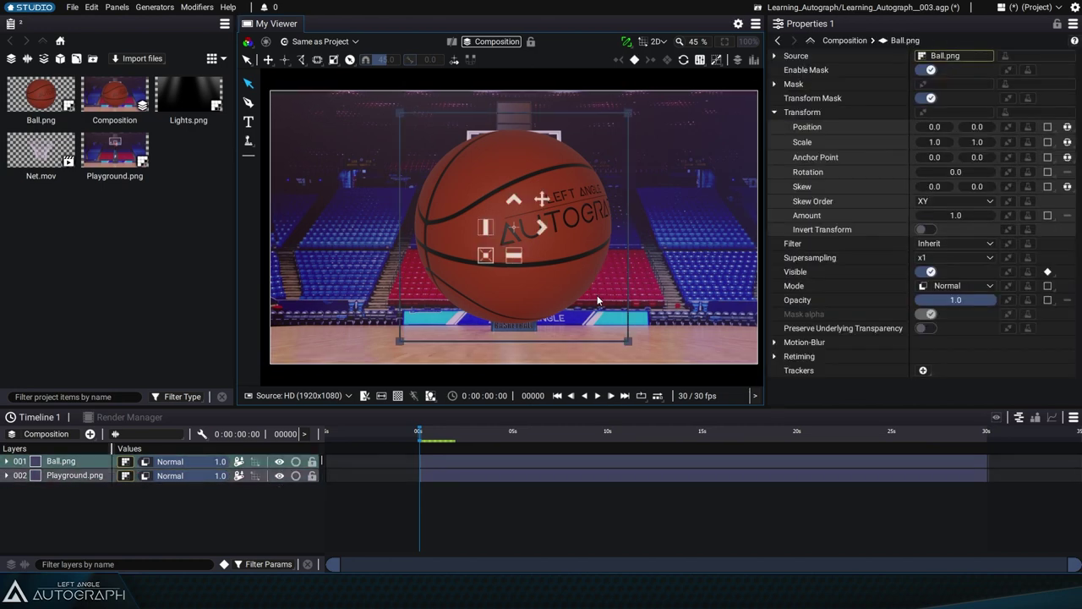
pyautogui.click(643, 298)
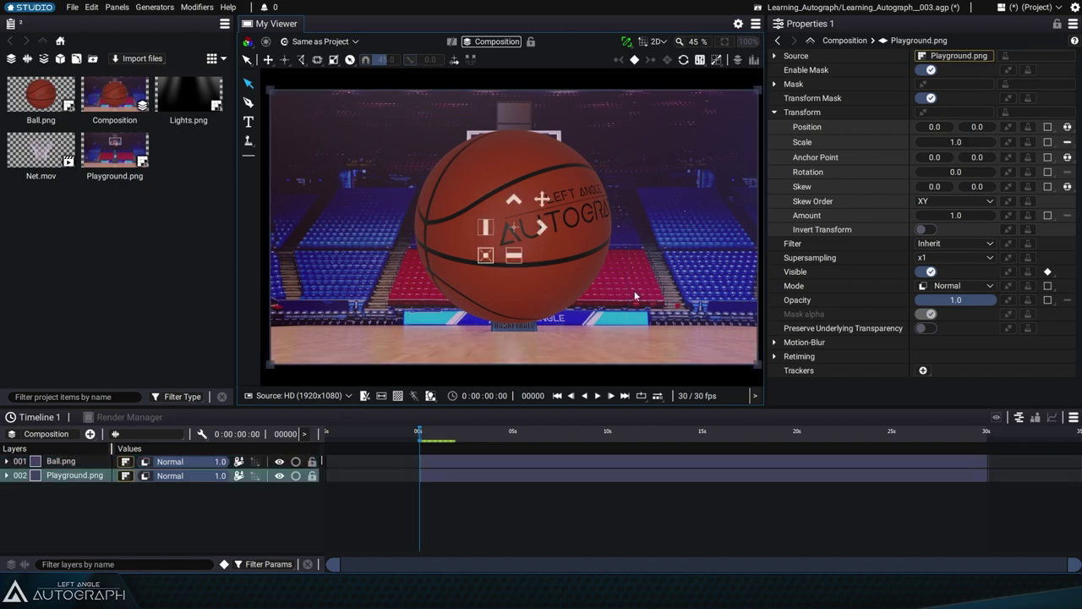
pyautogui.click(590, 305)
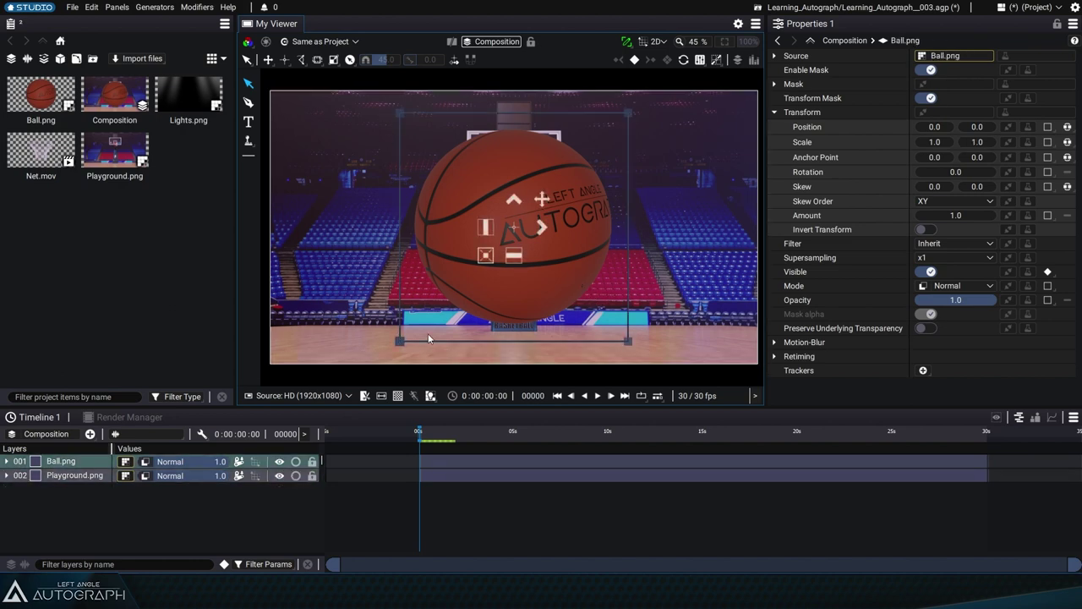
pyautogui.click(652, 251)
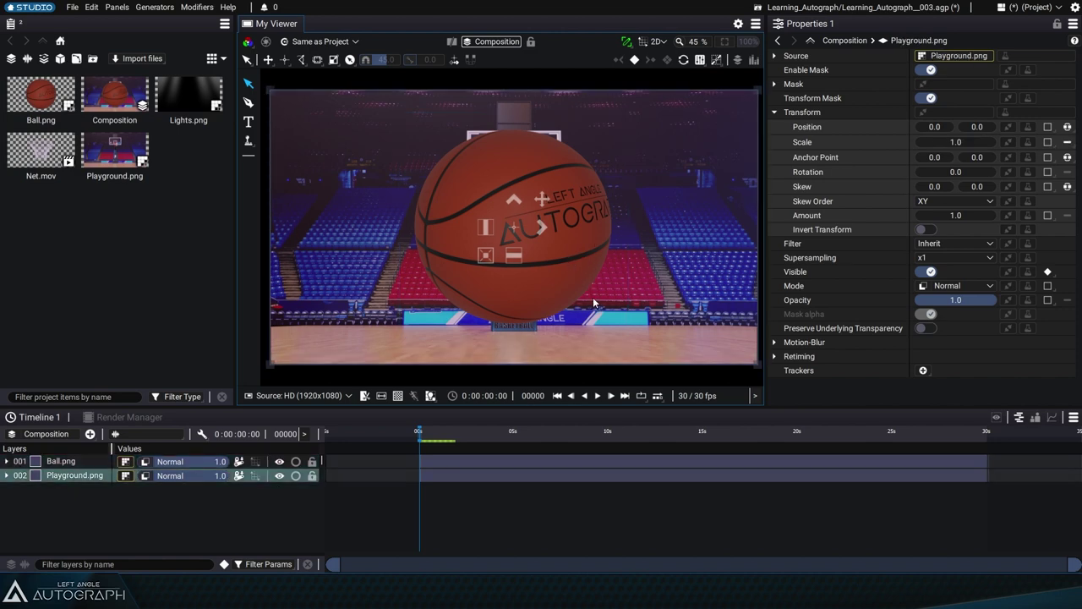
# Nudge the playground layer slightly upward from a point just outside the ball's edge, and undo the move
pyautogui.click(577, 279)
pyautogui.click(596, 301)
pyautogui.moveTo(605, 307)
pyautogui.mouseDown()
pyautogui.moveTo(616, 305)
pyautogui.moveTo(605, 293)
pyautogui.mouseUp()
pyautogui.hotkey('ctrl', 'z')
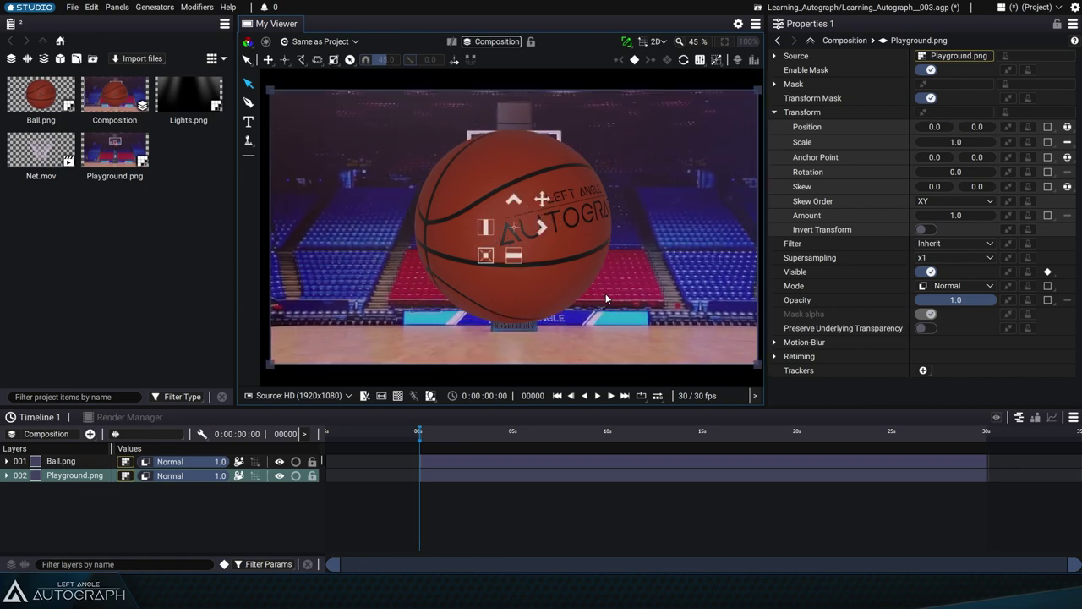
# Select the ball layer and change the viewer's layer selection mode to Select with bounding box
pyautogui.click(480, 162)
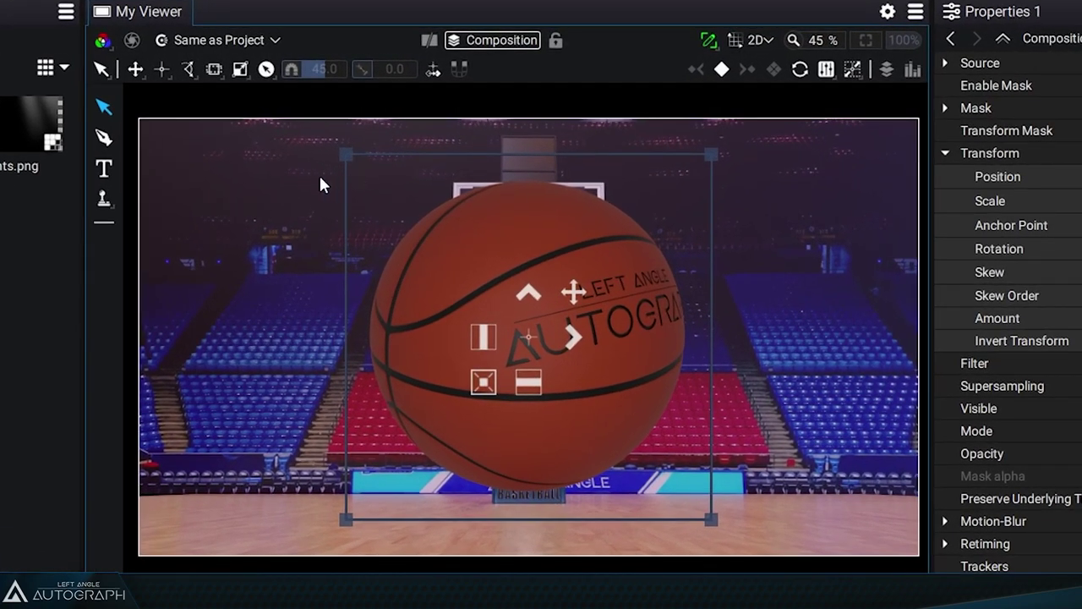
pyautogui.click(349, 60)
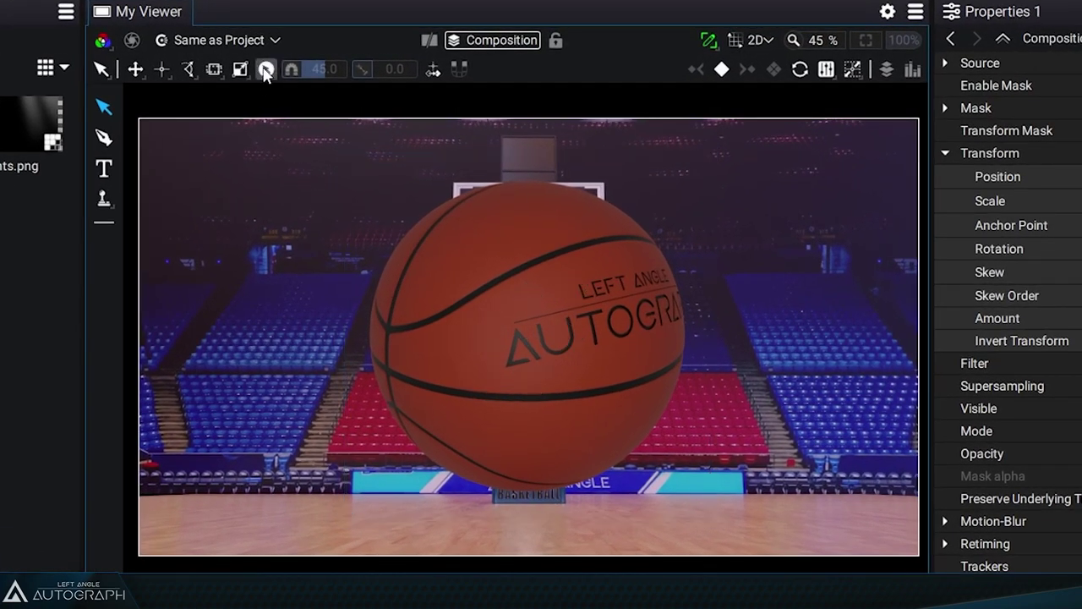
pyautogui.click(266, 70)
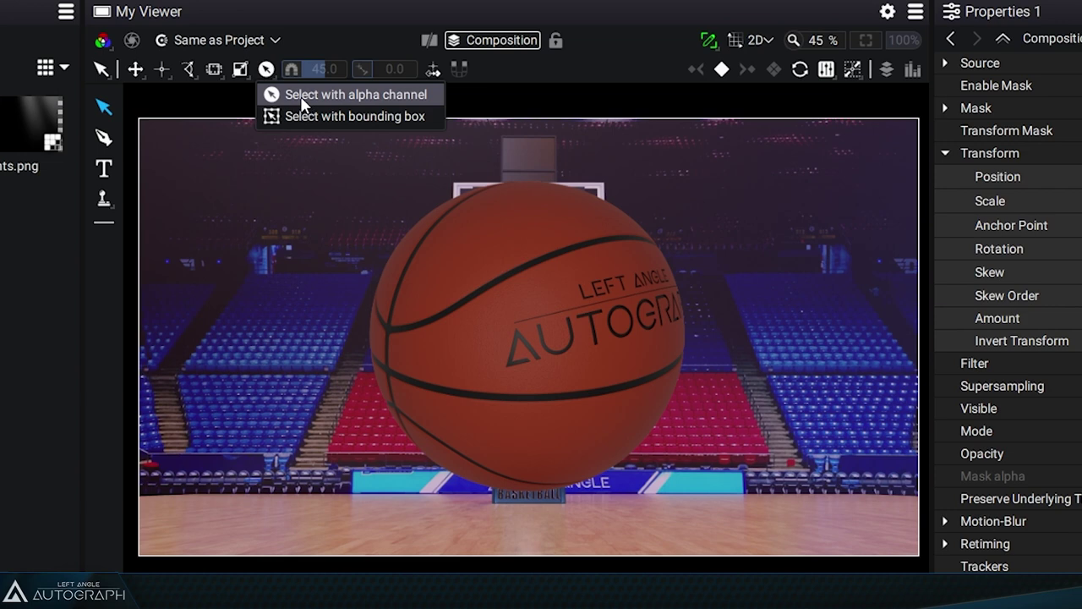
pyautogui.click(362, 96)
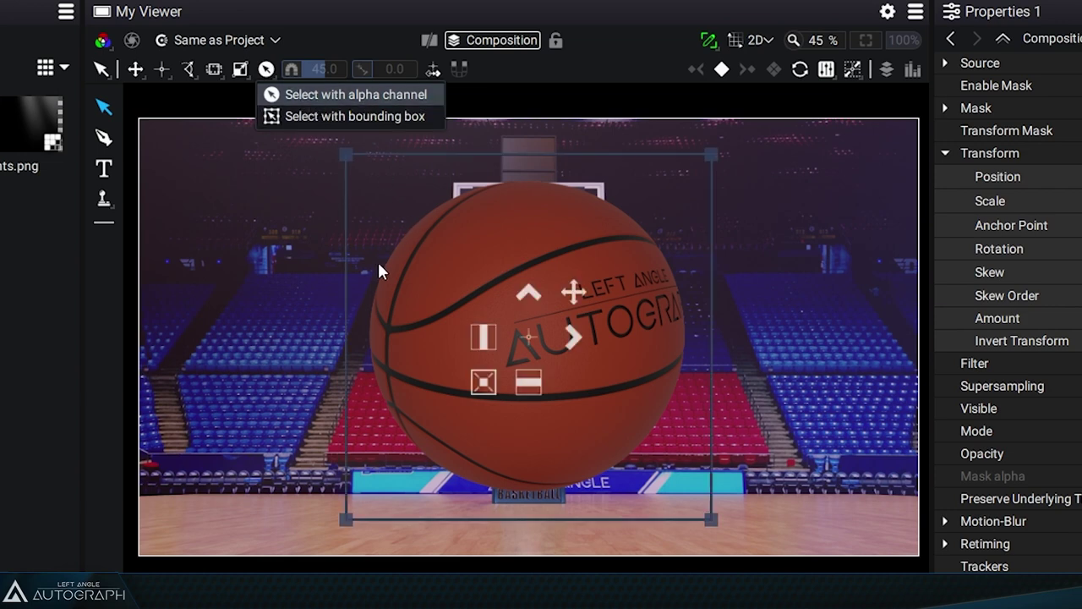
pyautogui.click(344, 116)
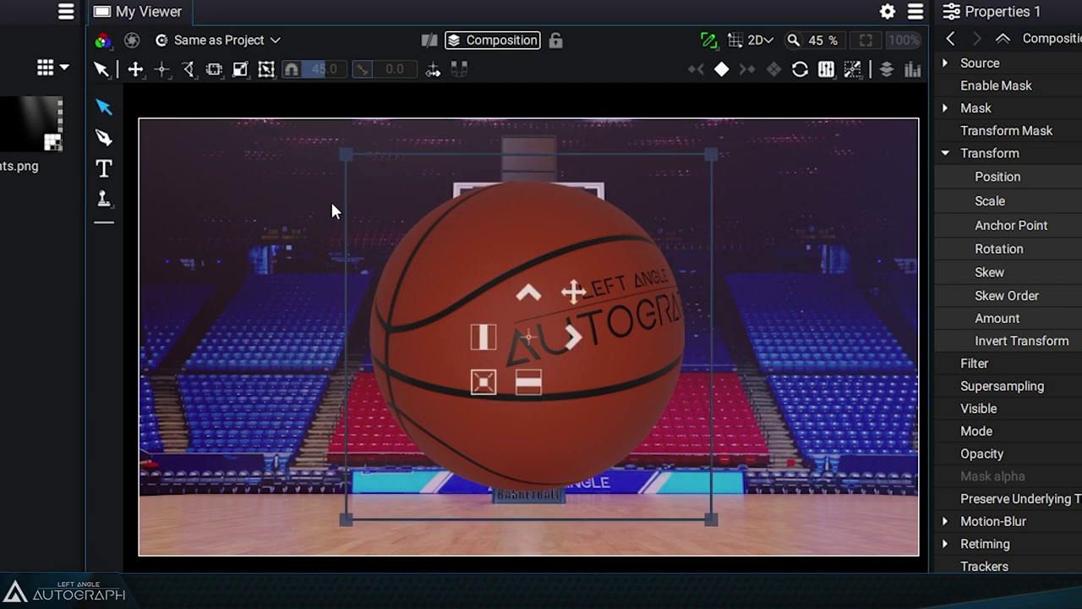
# Test bounding box selection by picking and slightly moving the ball and playground layers around the upper-left corner of the ball's box
pyautogui.click(302, 222)
pyautogui.click(364, 211)
pyautogui.click(370, 188)
pyautogui.moveTo(386, 190)
pyautogui.mouseDown()
pyautogui.moveTo(397, 192)
pyautogui.moveTo(378, 198)
pyautogui.moveTo(386, 184)
pyautogui.mouseUp()
pyautogui.click(333, 227)
pyautogui.moveTo(339, 243)
pyautogui.mouseDown()
pyautogui.moveTo(392, 230)
pyautogui.moveTo(335, 244)
pyautogui.mouseUp()
pyautogui.click(401, 206)
pyautogui.moveTo(379, 179)
pyautogui.mouseDown()
pyautogui.moveTo(393, 191)
pyautogui.moveTo(358, 197)
pyautogui.moveTo(383, 181)
pyautogui.moveTo(386, 202)
pyautogui.moveTo(378, 187)
pyautogui.mouseUp()
pyautogui.click(321, 174)
# Switch the selection mode to Select with alpha channel and reposition the ball and playground layers slightly in the viewer
pyautogui.click(268, 69)
pyautogui.click(278, 96)
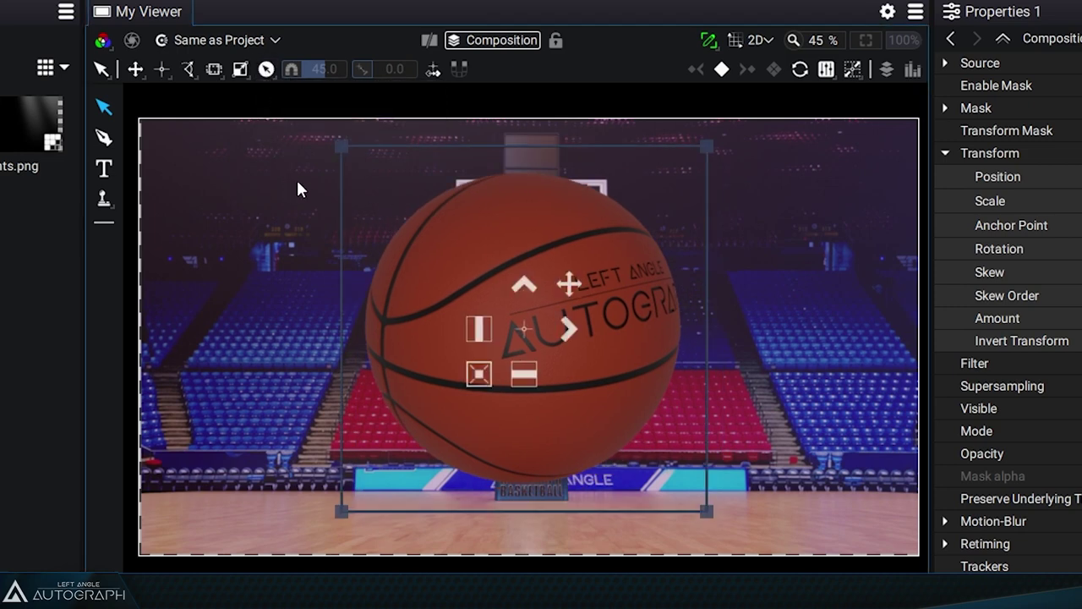
pyautogui.moveTo(393, 199)
pyautogui.mouseDown()
pyautogui.moveTo(393, 188)
pyautogui.moveTo(376, 205)
pyautogui.moveTo(386, 197)
pyautogui.mouseUp()
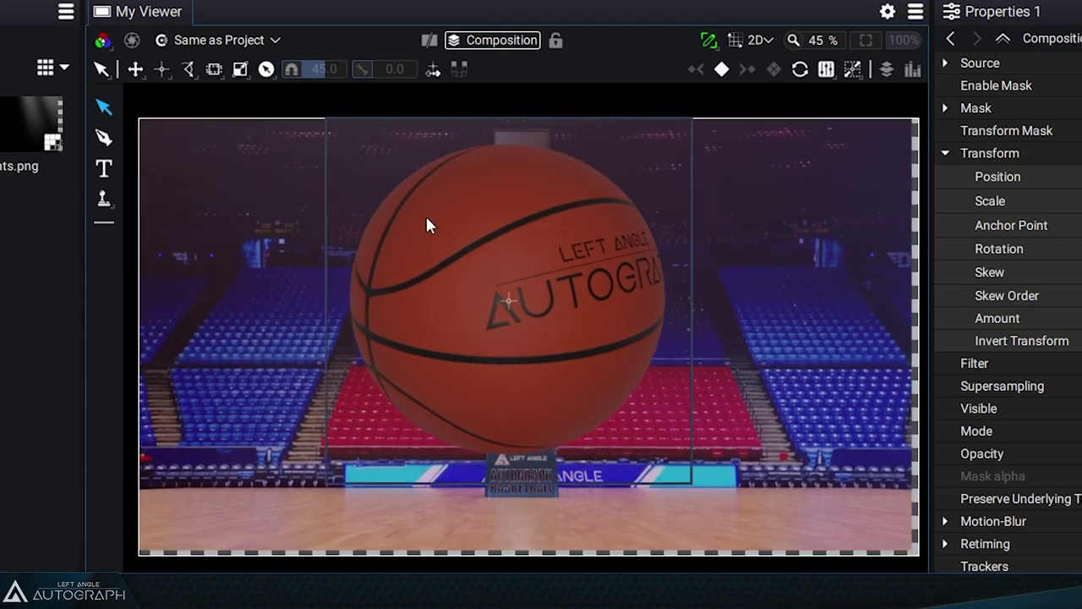
# Set the selection mode back to Select with bounding box and pick a point in the upper-left area of the ball's box
pyautogui.click(266, 68)
pyautogui.click(284, 116)
pyautogui.click(388, 181)
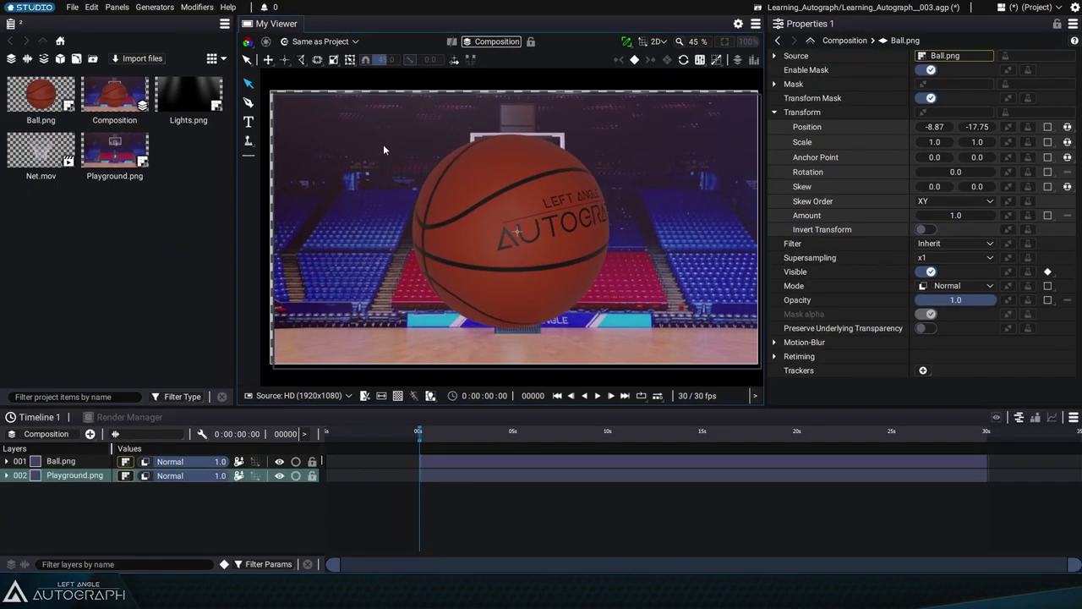